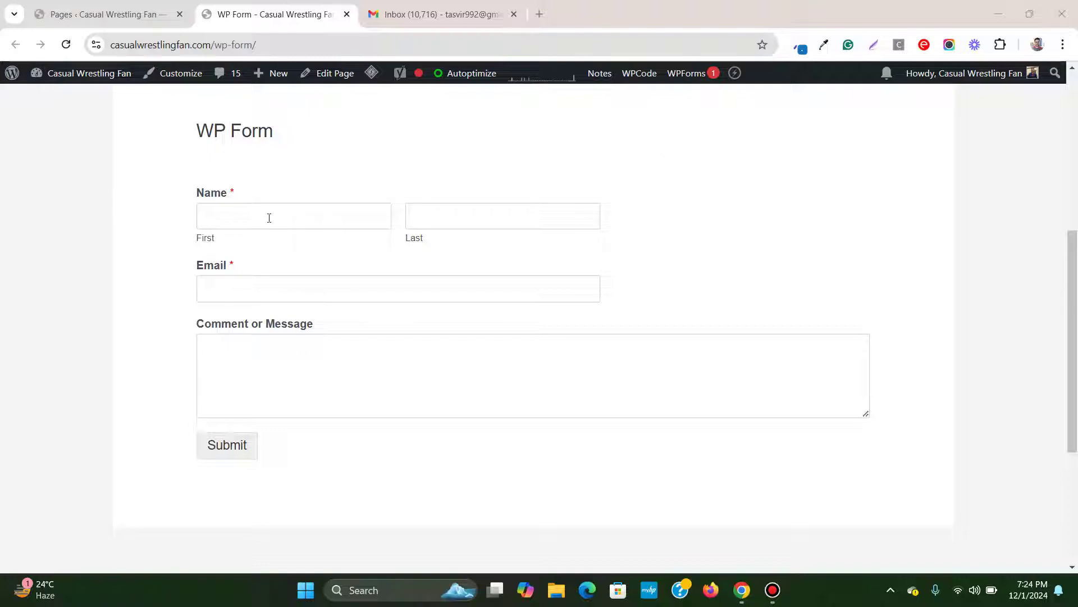
Autofill the WP Form's name and email fields from saved browser suggestions
click(423, 14)
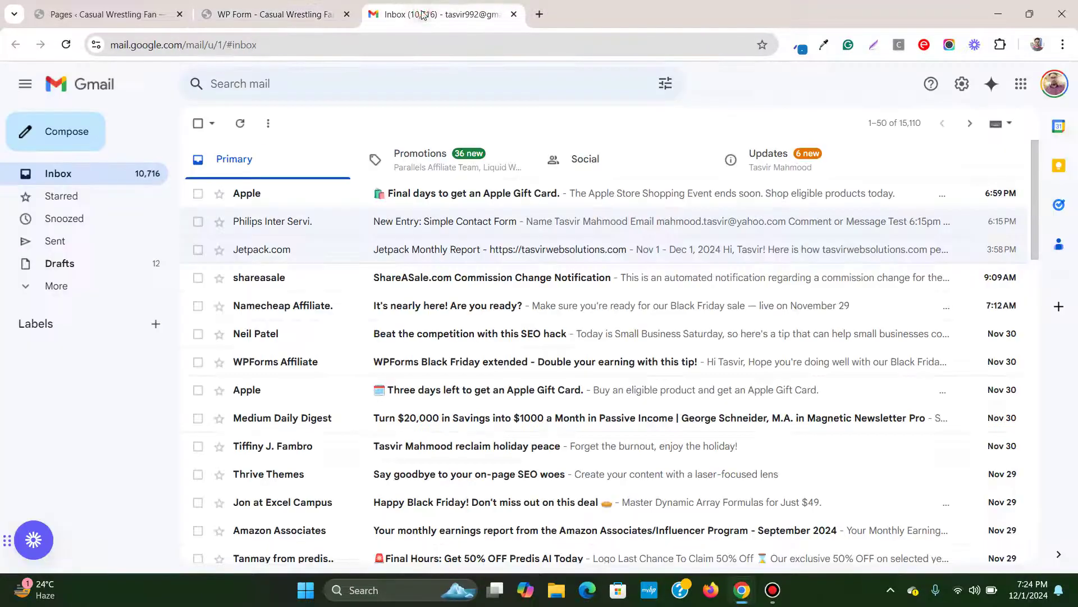
click(266, 6)
click(293, 222)
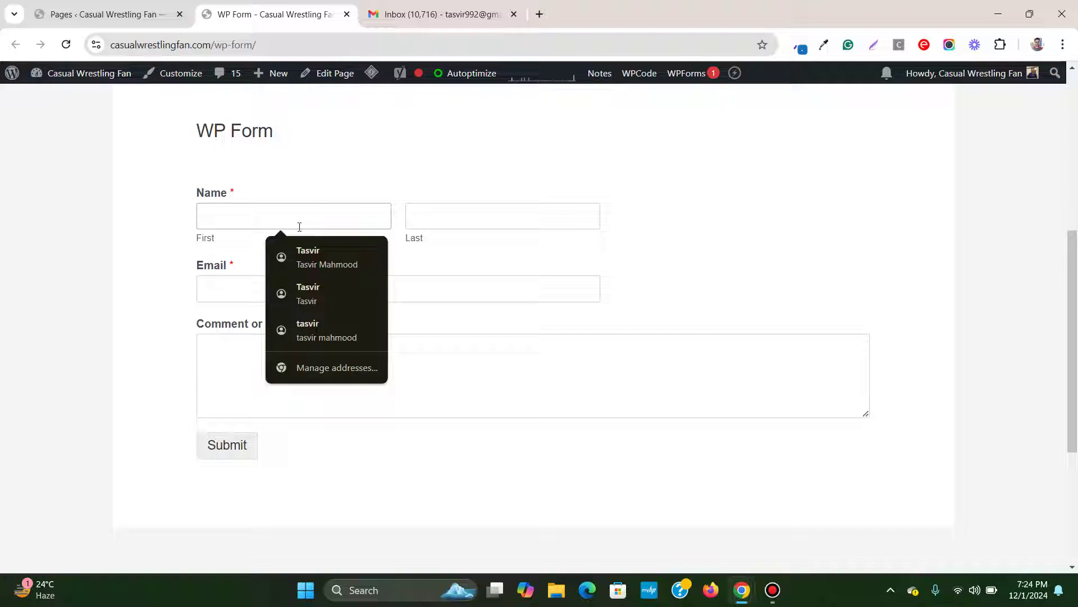
click(319, 258)
click(316, 290)
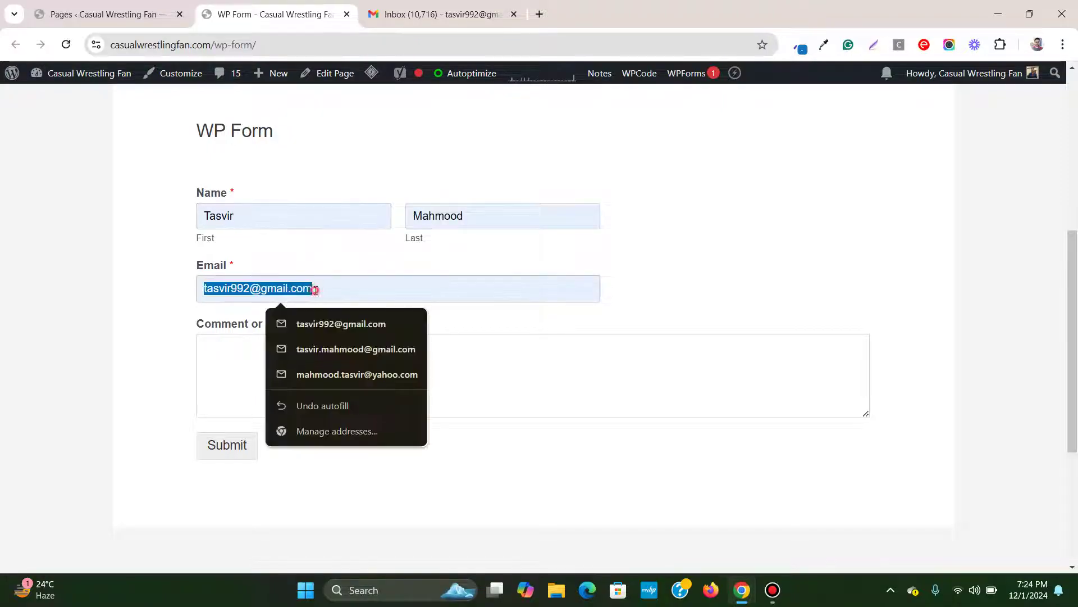
click(331, 378)
Enter a 7:25 message in the Comment box and submit the form
click(310, 347)
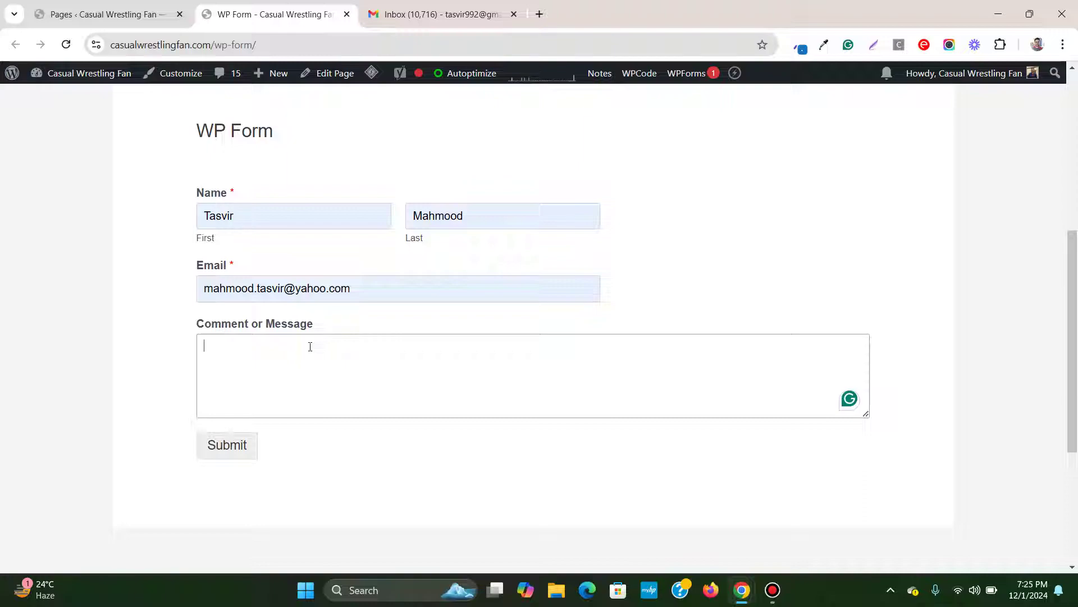
text(7:25)
click(226, 441)
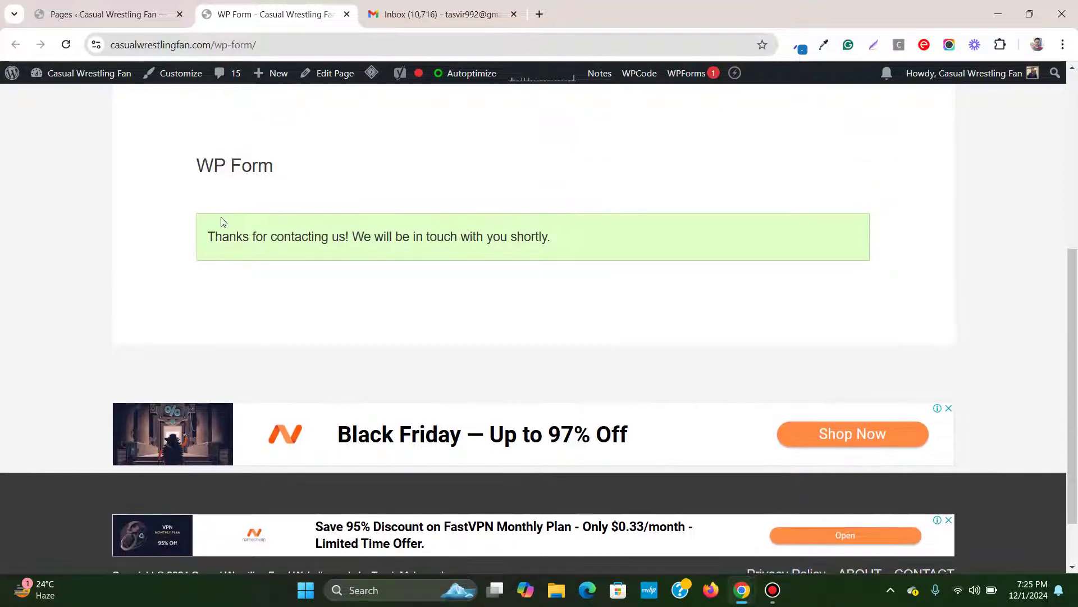
click(478, 5)
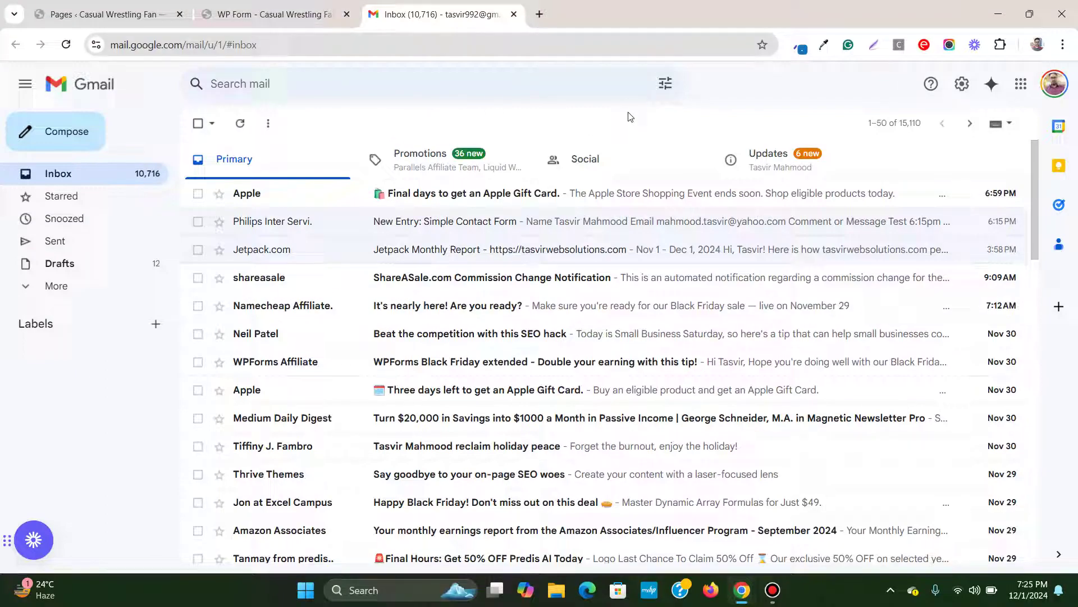
click(239, 4)
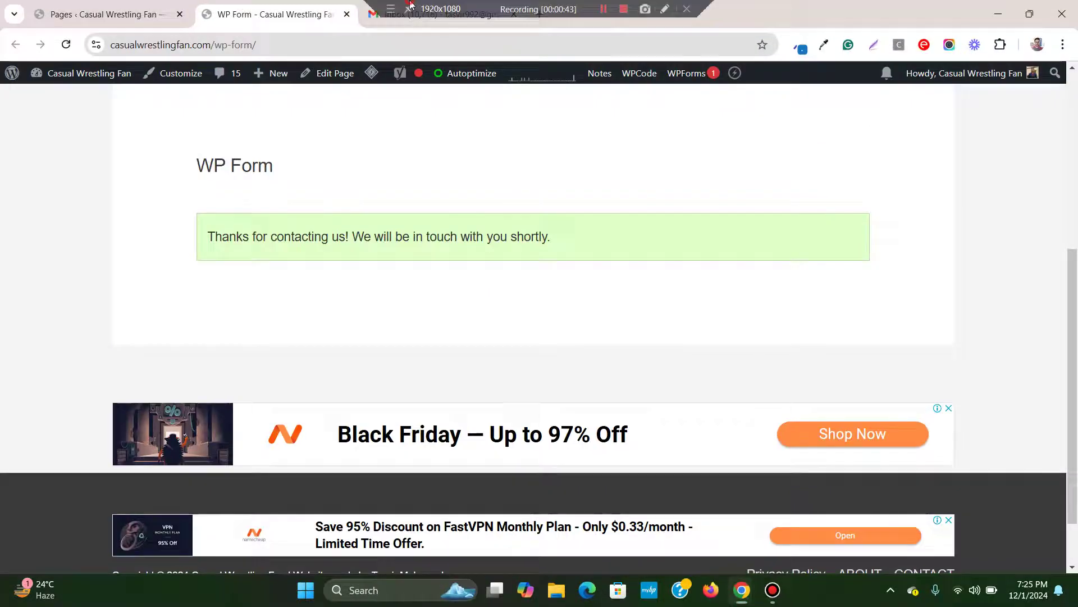
click(396, 14)
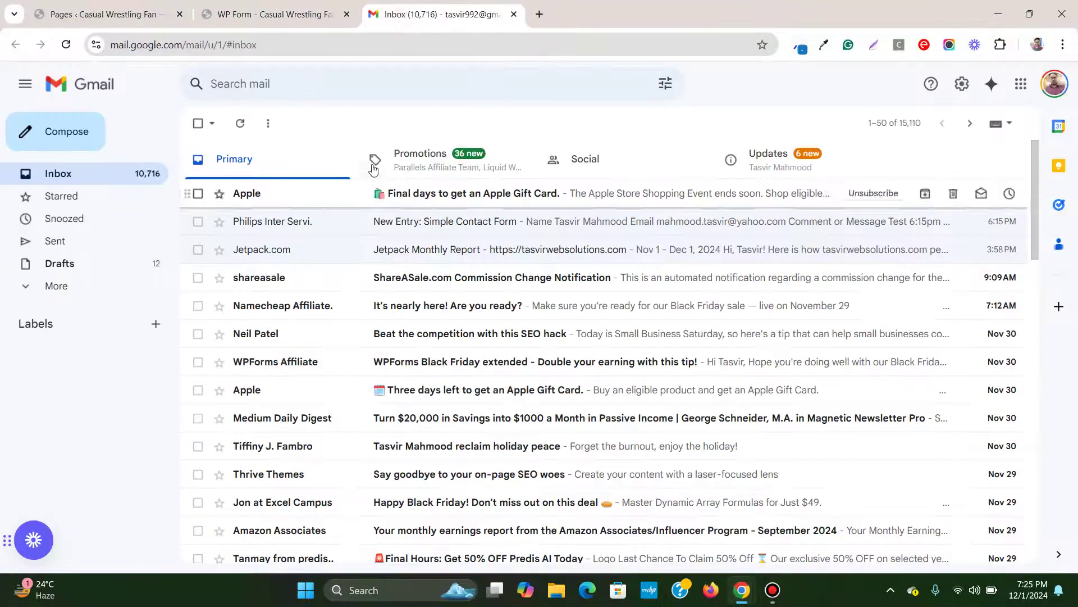
click(289, 7)
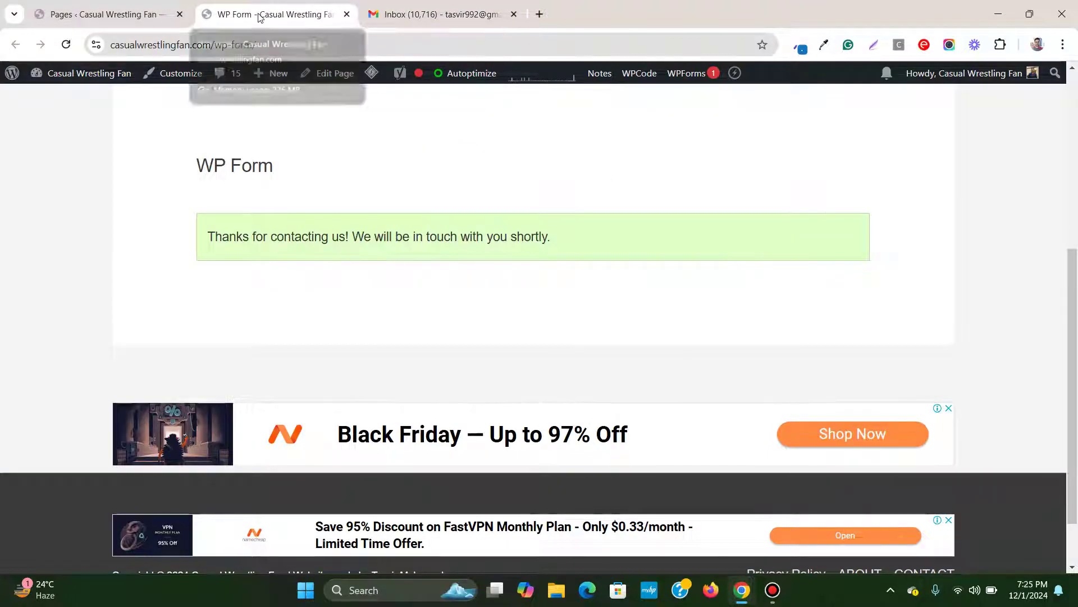
Open the WPForms All Forms list from the admin sidebar
click(121, 14)
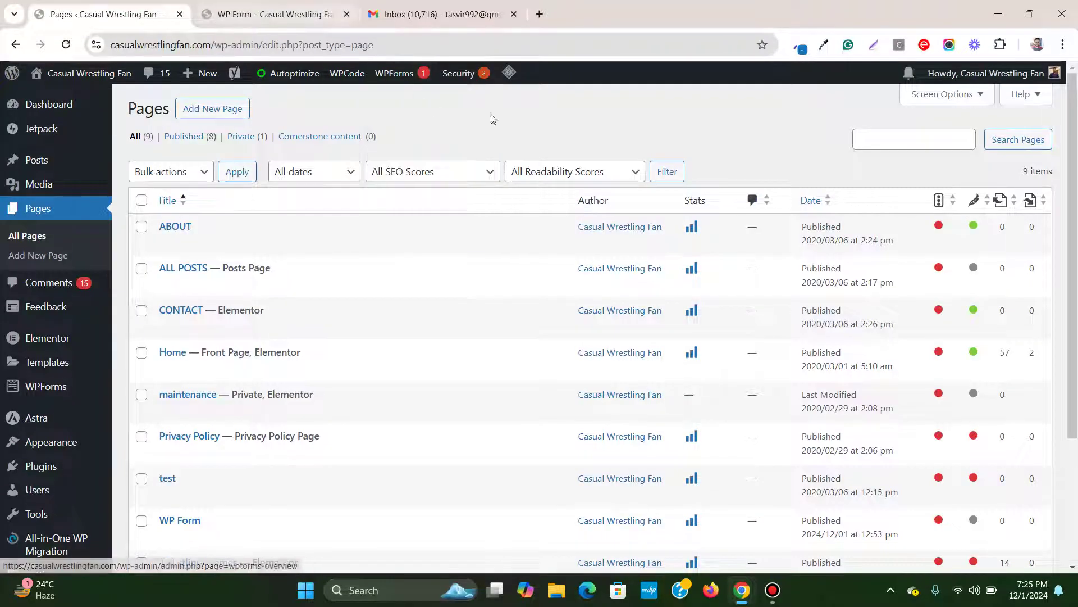
mouse_move(45, 388)
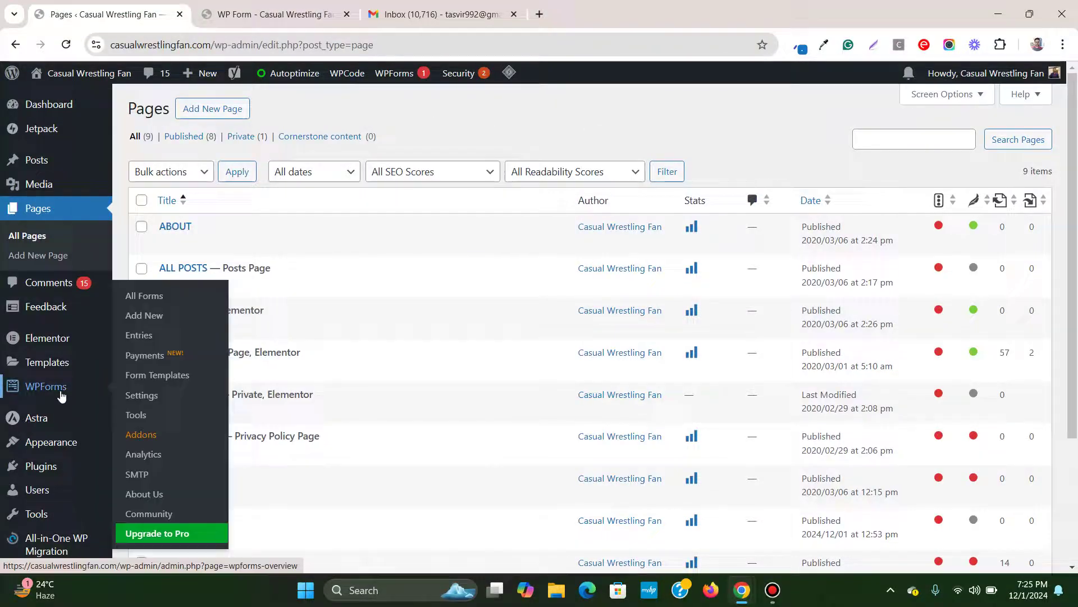
click(138, 304)
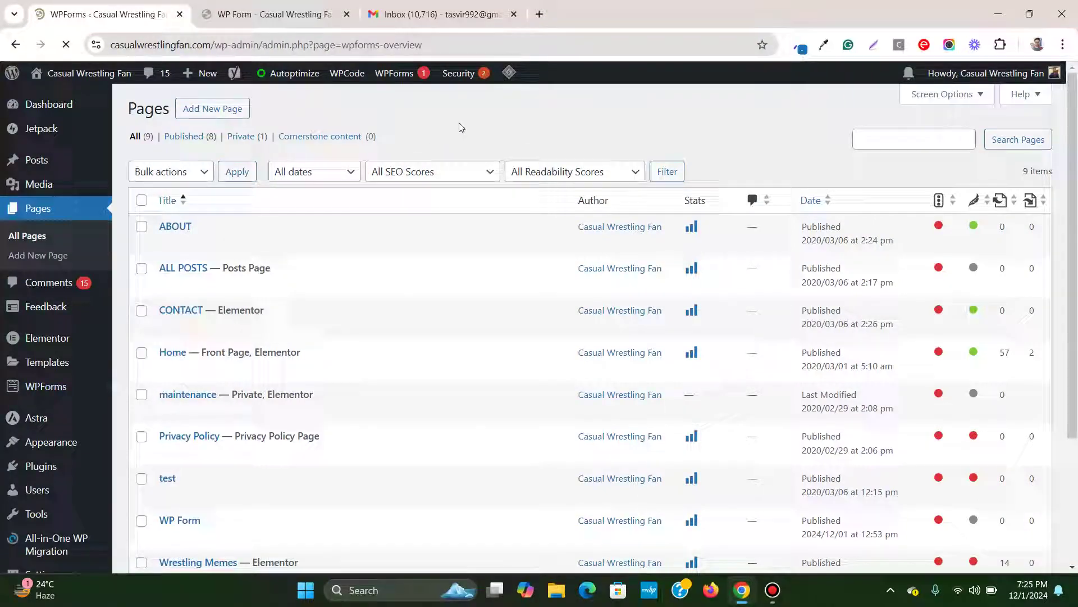
scroll(234, 282, down, 5)
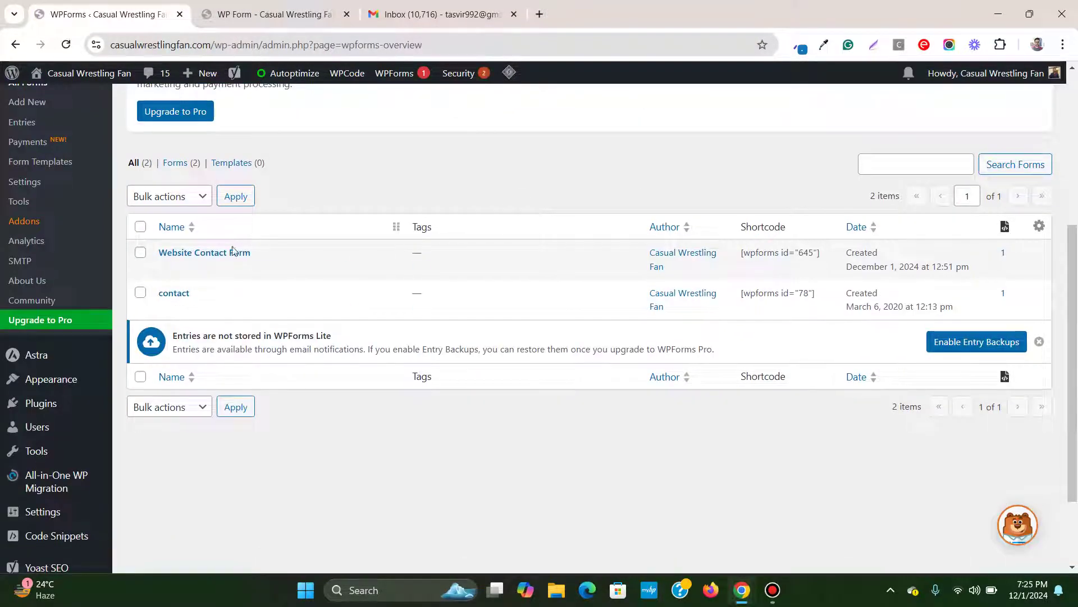
Recheck the thank-you page, then open Website Contact Form in the builder
click(258, 6)
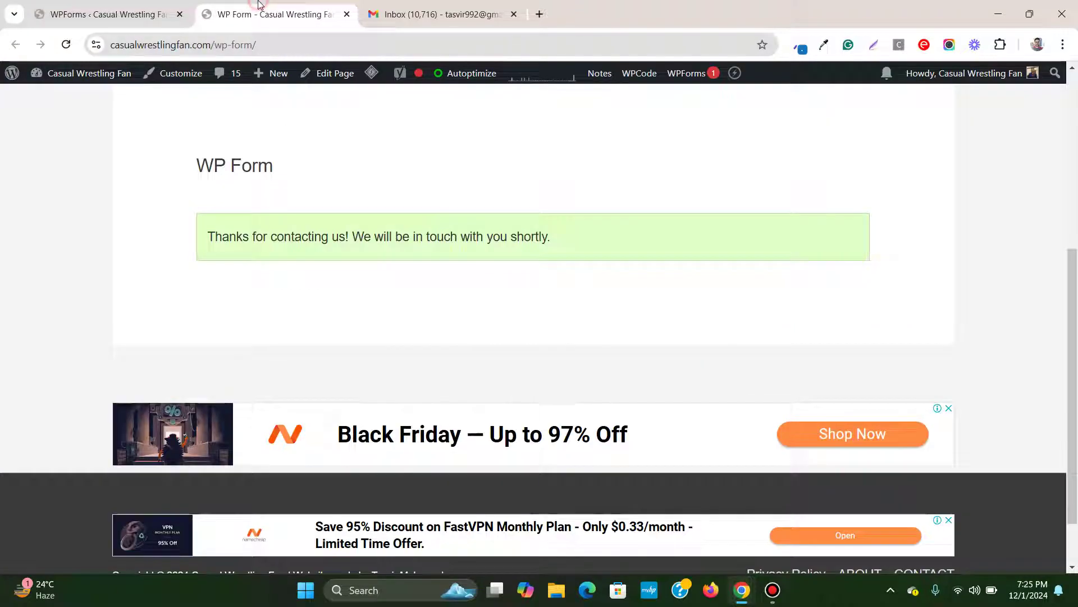
click(101, 14)
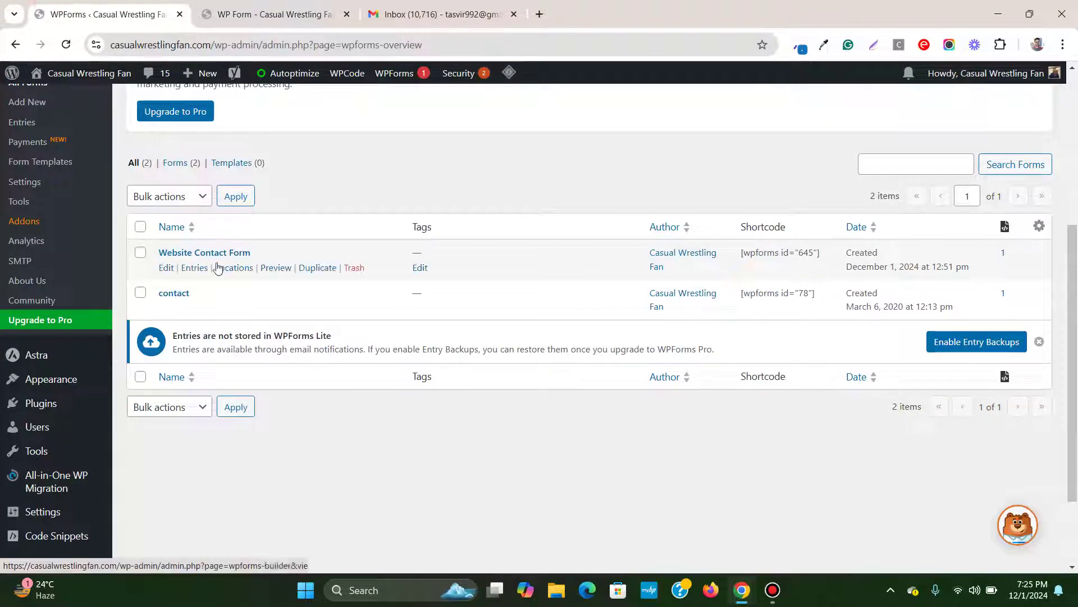
click(217, 252)
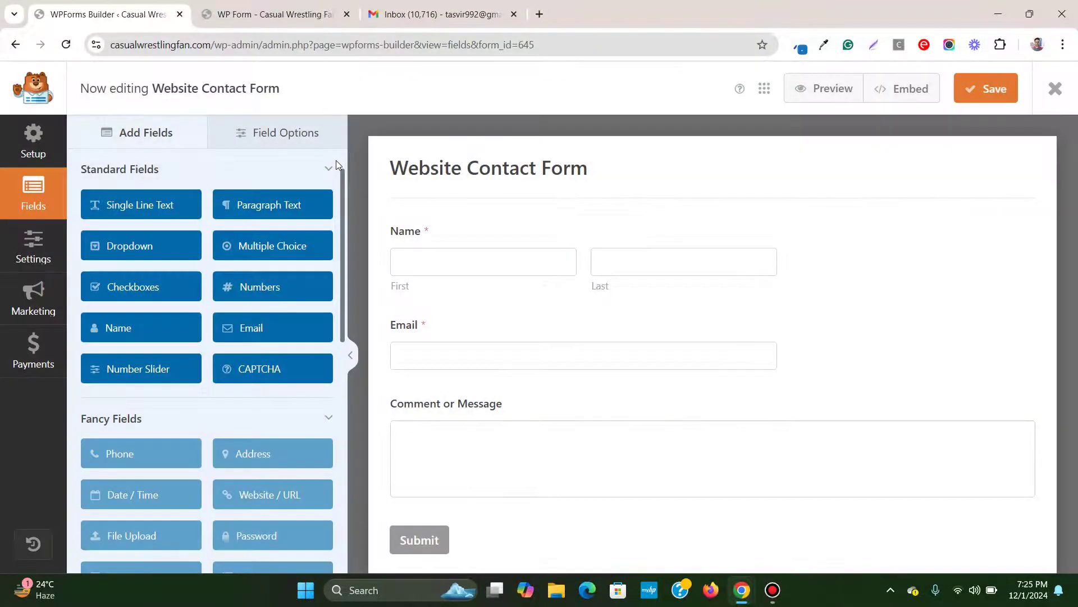
Open the form's Settings > Notifications section in the builder
click(35, 247)
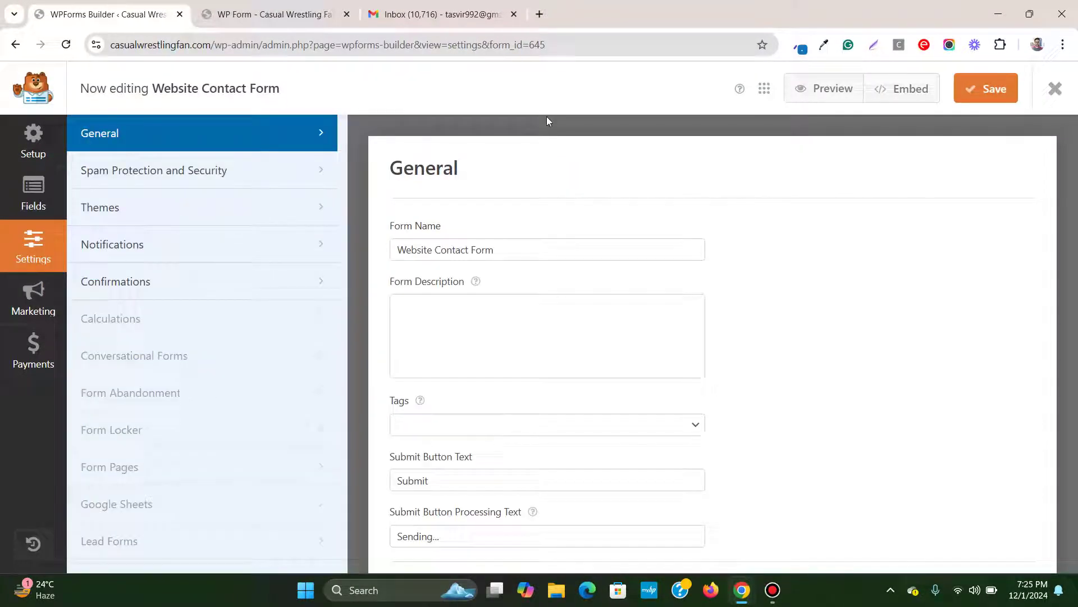
scroll(651, 265, down, 3)
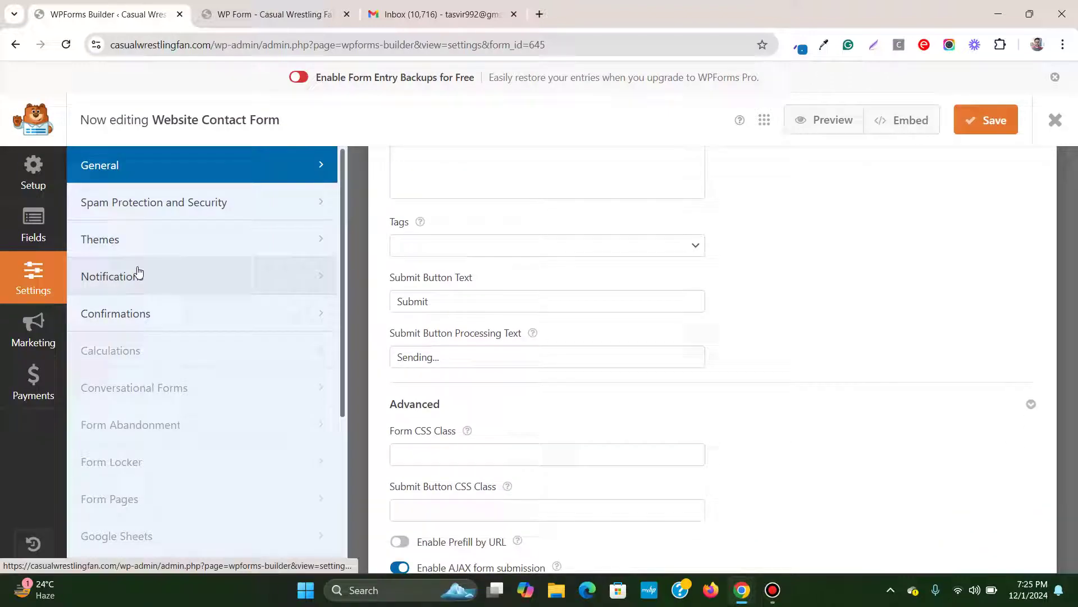
click(181, 282)
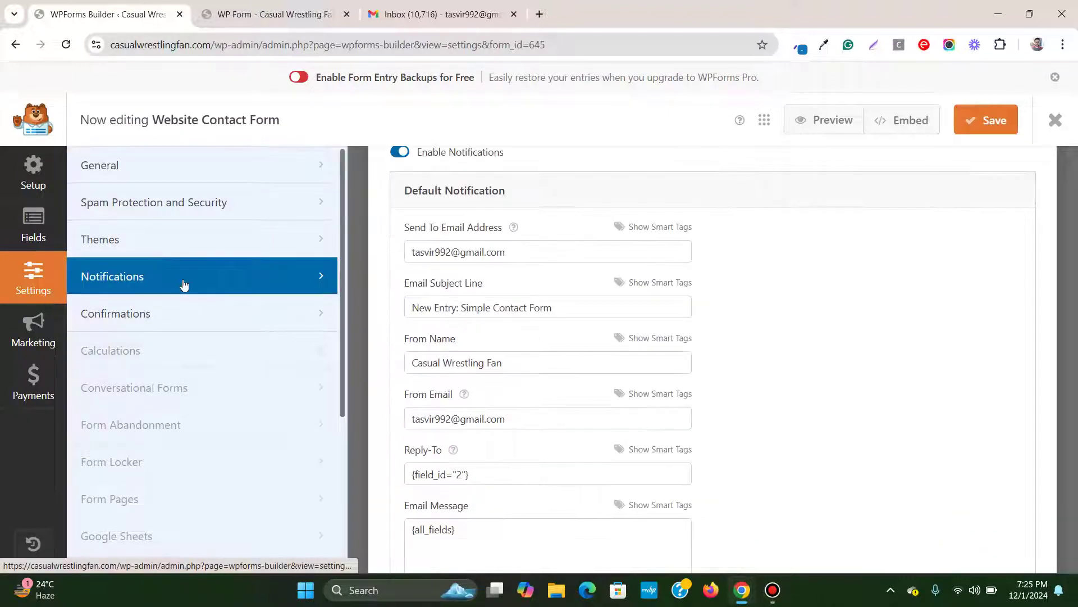
scroll(764, 271, up, 1)
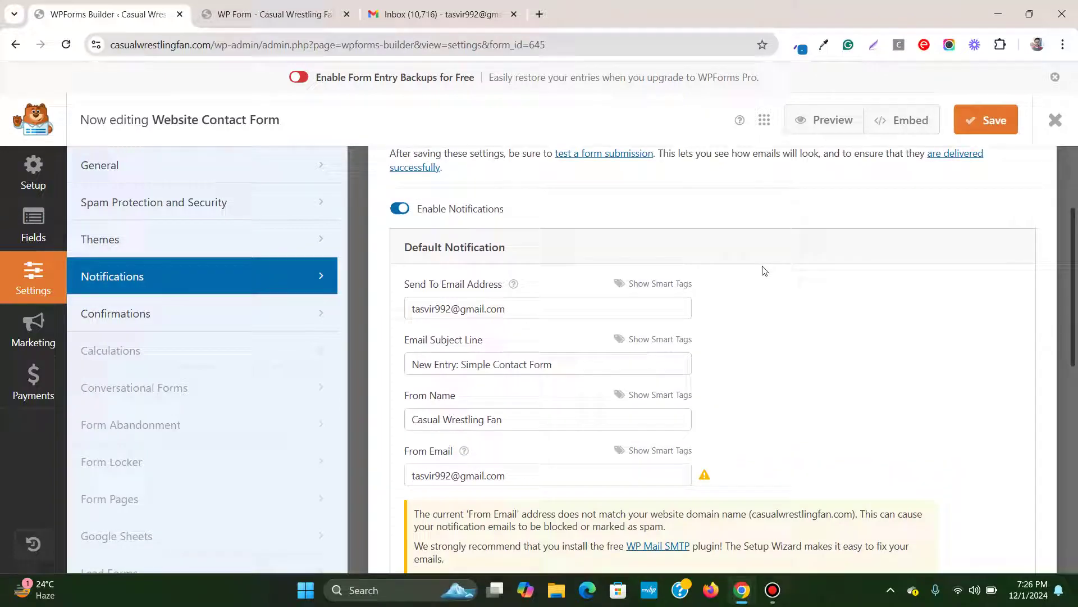
scroll(553, 243, down, 1)
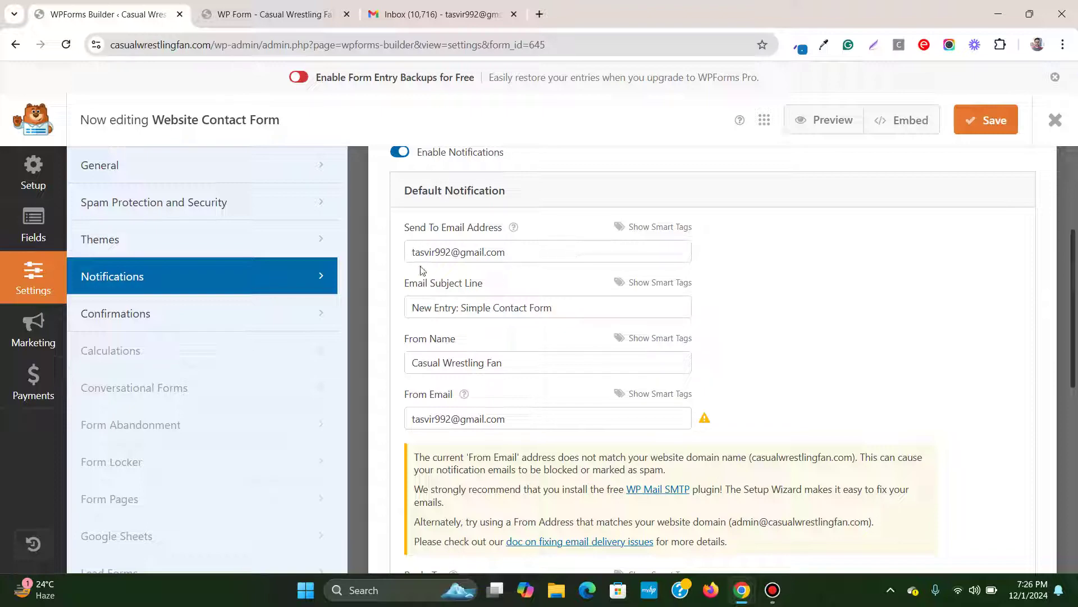
Review the Default Notification's recipient address and remaining notification fields
click(519, 248)
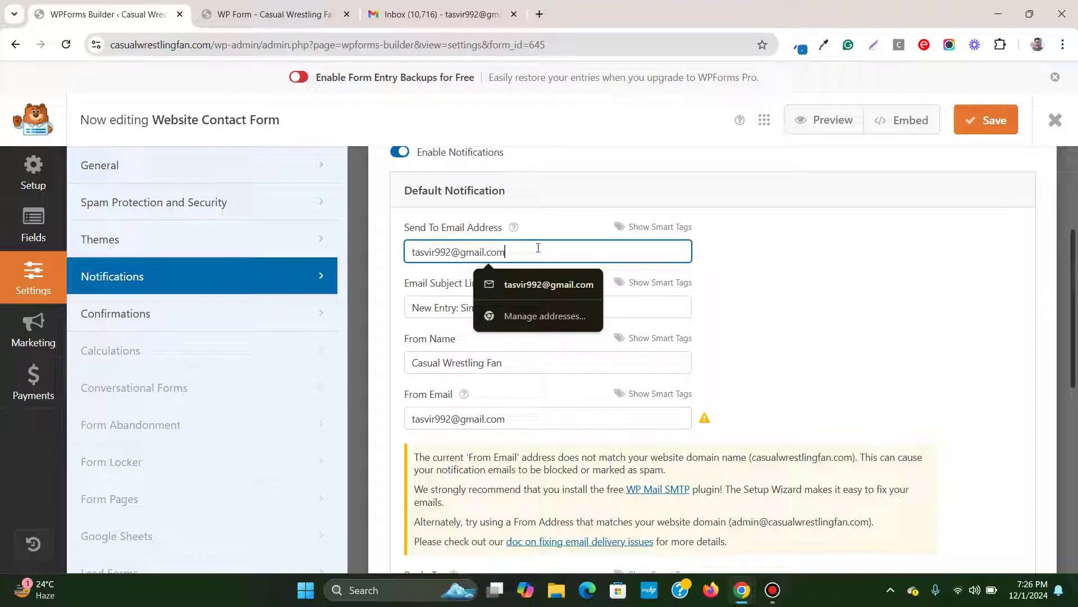
click(761, 254)
scroll(730, 269, down, 1)
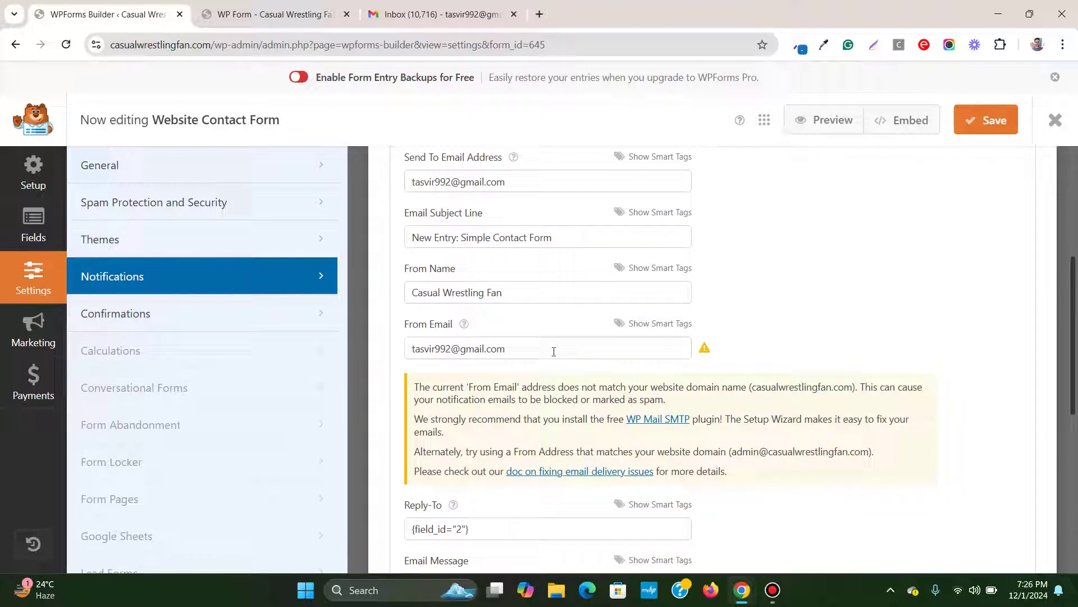
scroll(554, 352, down, 1)
scroll(761, 292, up, 1)
scroll(775, 371, up, 4)
scroll(775, 370, down, 2)
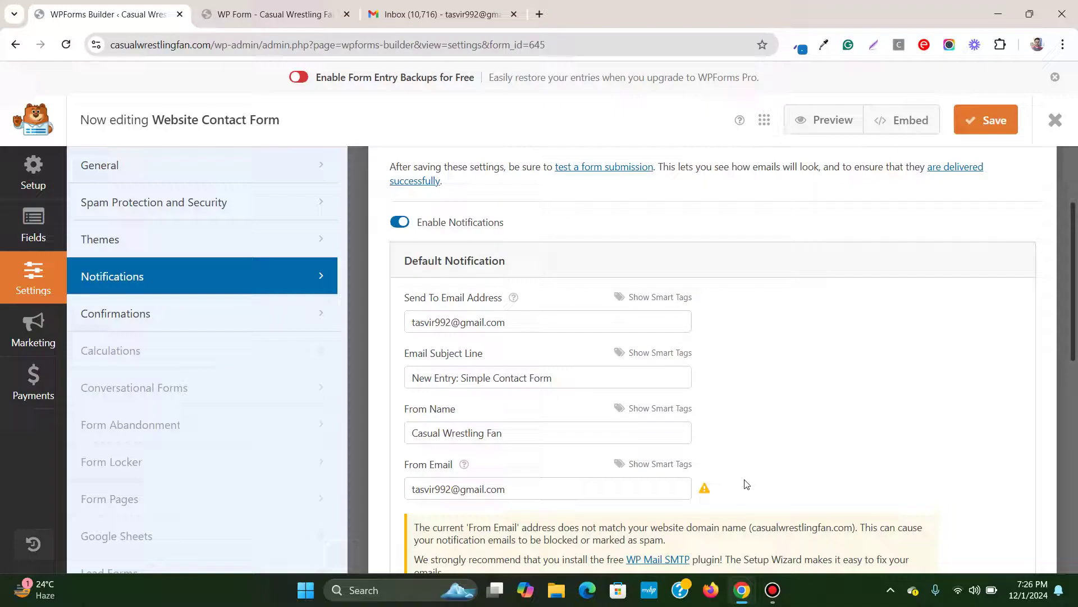
scroll(775, 478, down, 2)
scroll(775, 478, up, 4)
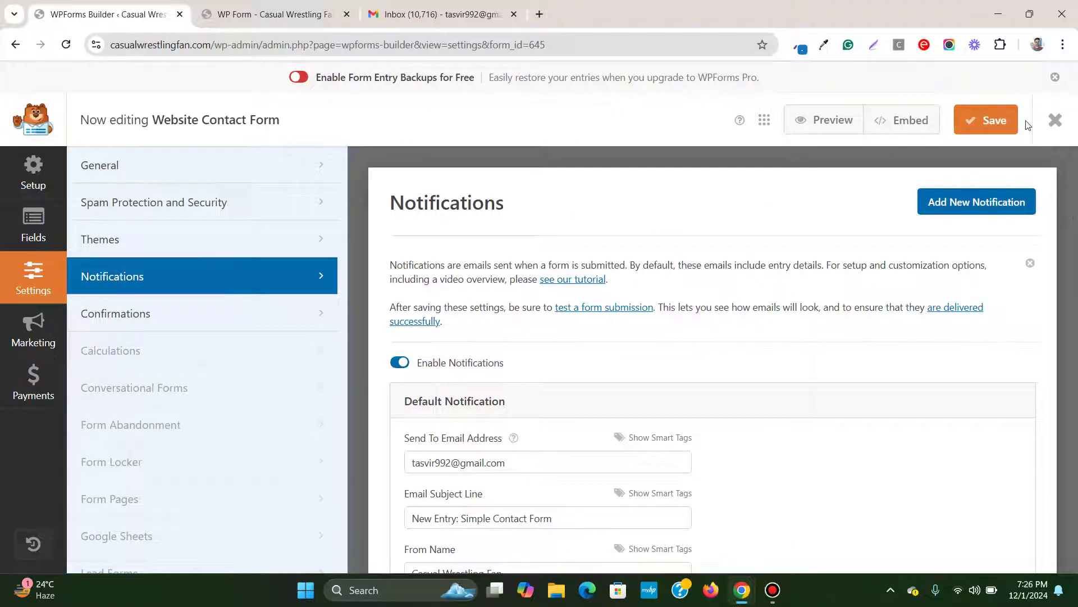
Exit the form builder and go to Plugins > Add New Plugin
click(1056, 121)
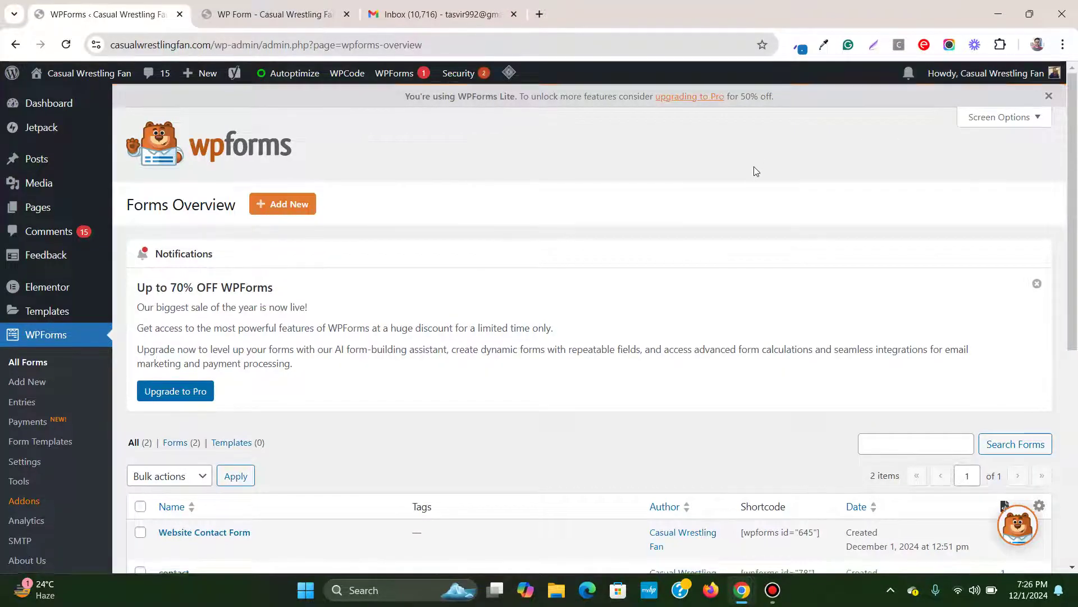
scroll(754, 171, down, 6)
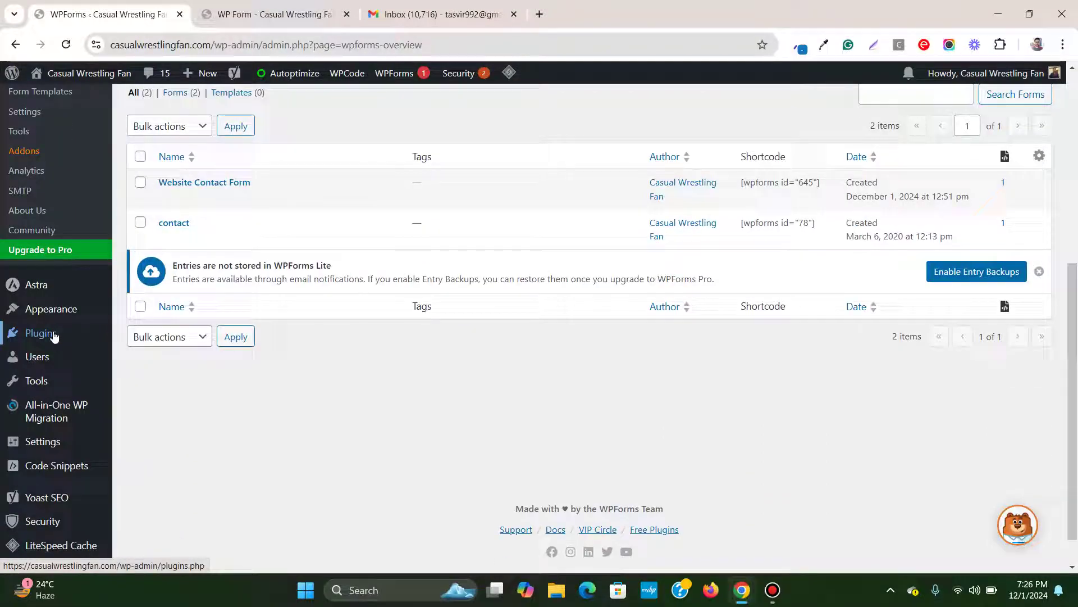
click(59, 337)
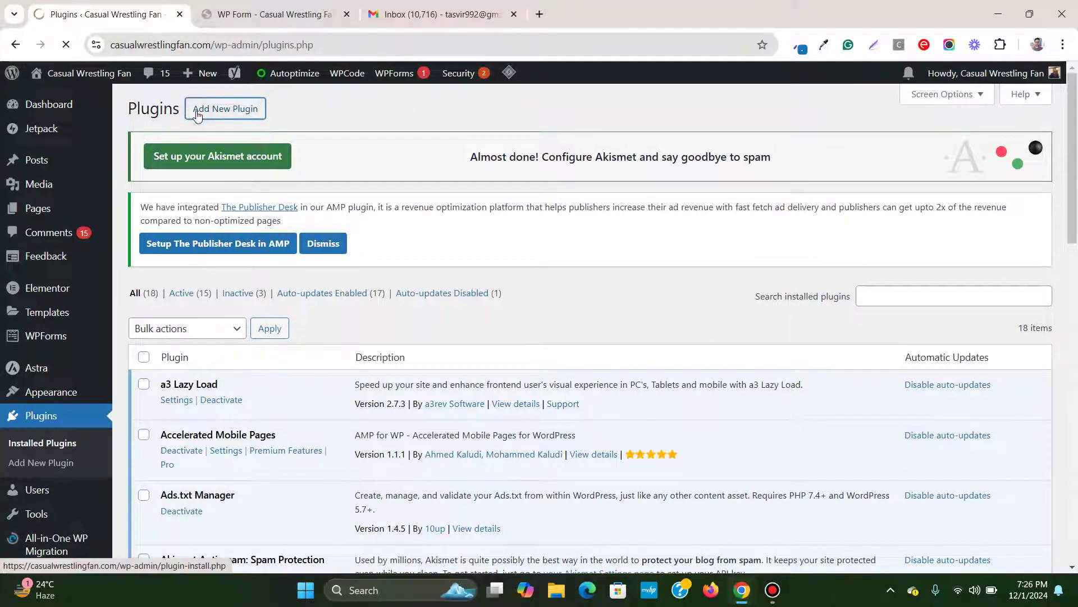
click(197, 115)
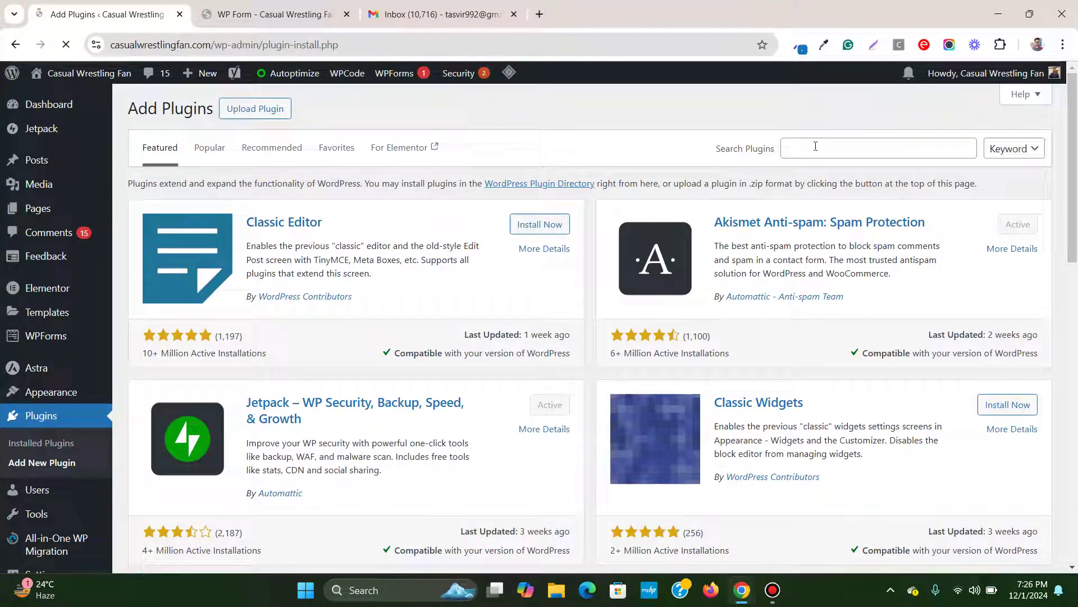
Search plugins for 'smtp' and install FluentSMTP
click(816, 146)
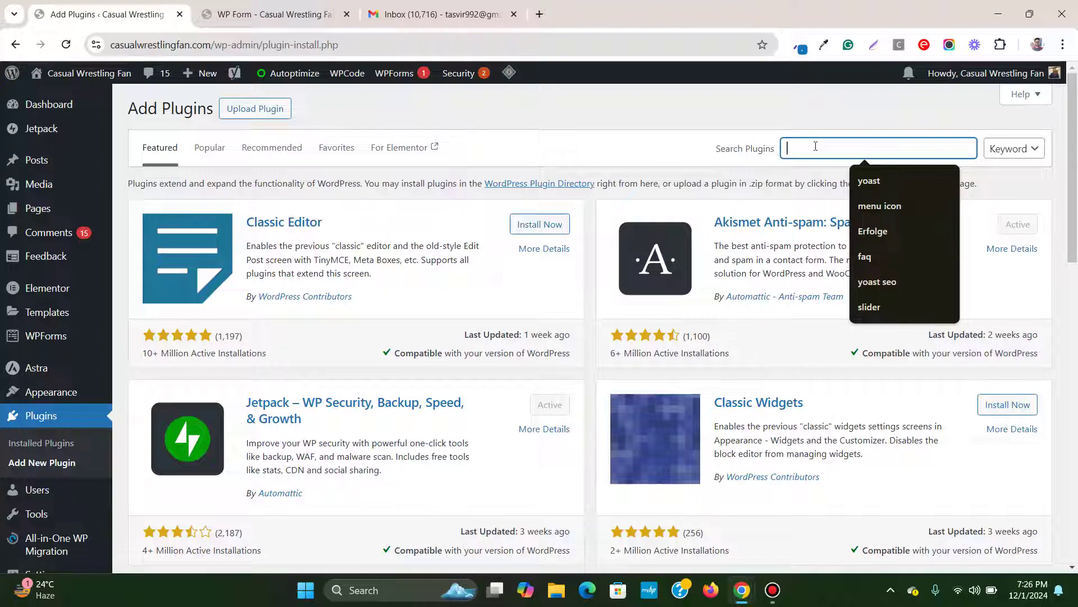
text(smtp)
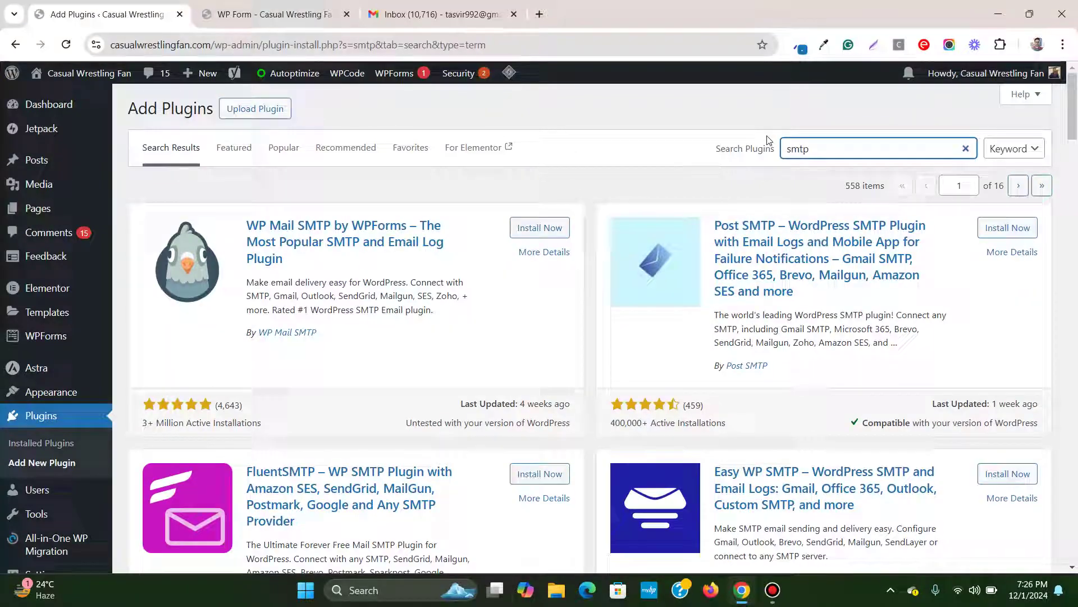
scroll(768, 141, down, 2)
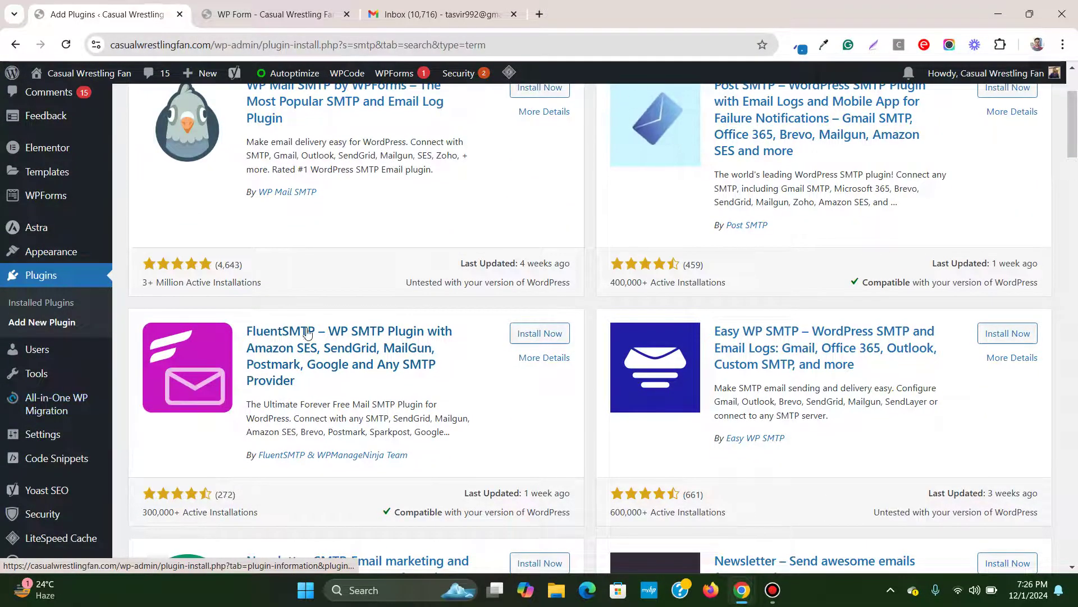
click(554, 336)
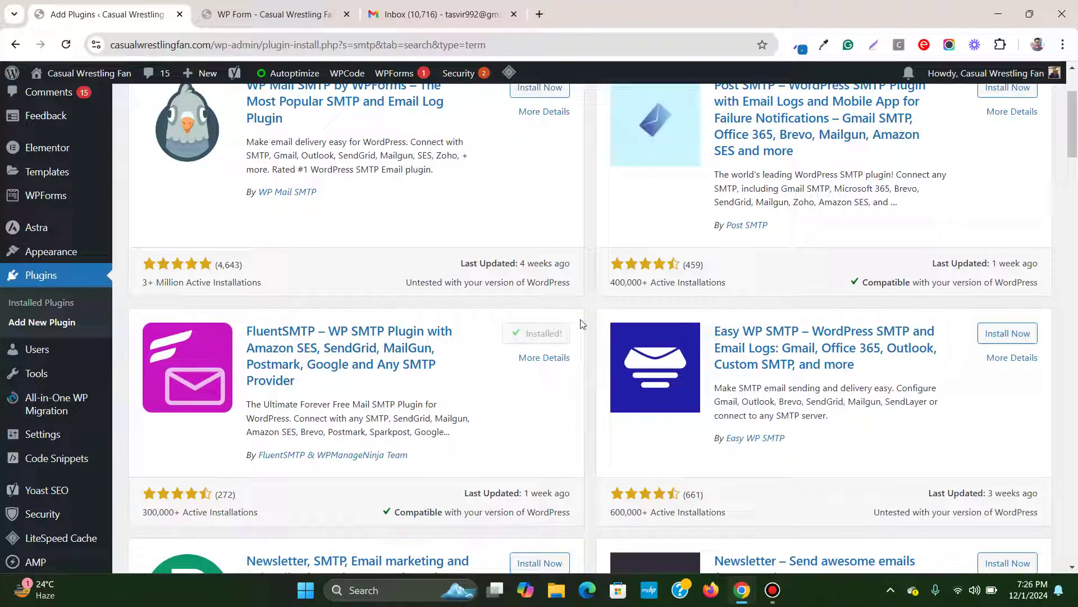
scroll(595, 324, down, 1)
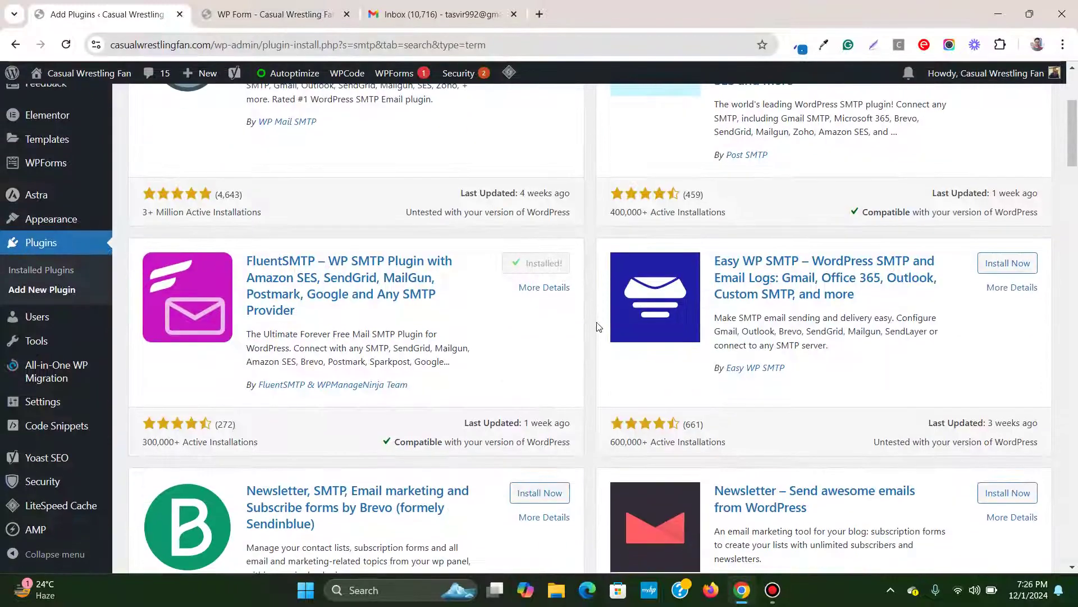
Activate FluentSMTP and open Settings > FluentSMTP from the sidebar
click(544, 268)
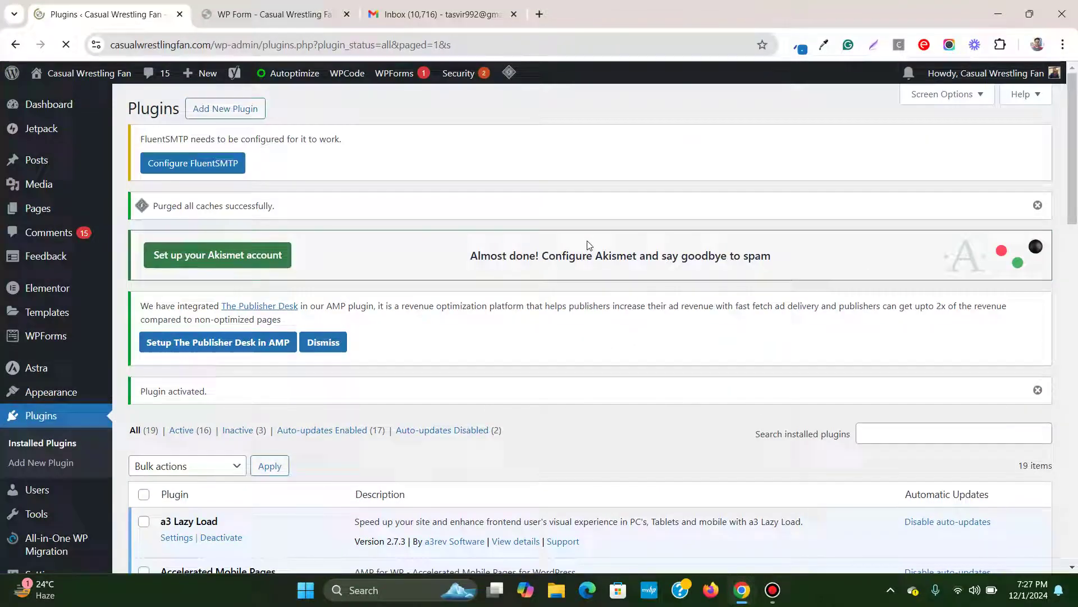
scroll(588, 245, down, 5)
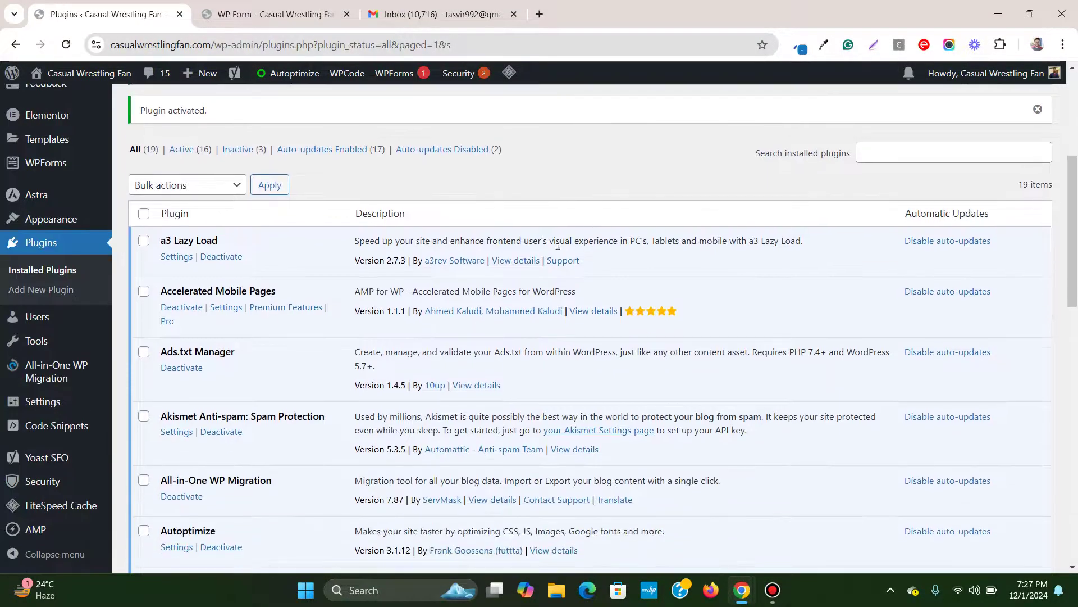
mouse_move(46, 408)
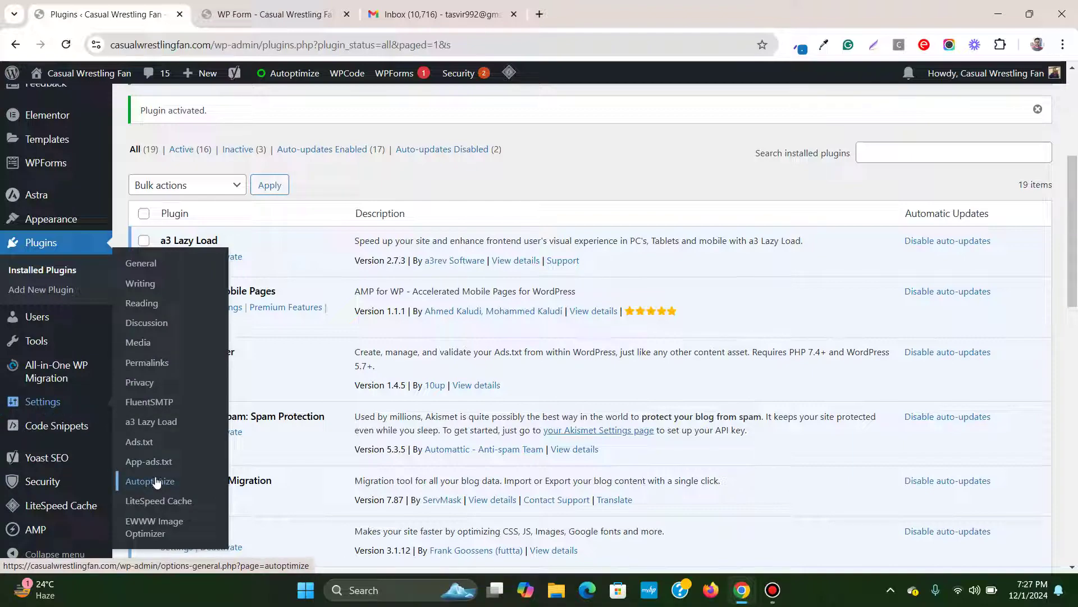
click(159, 403)
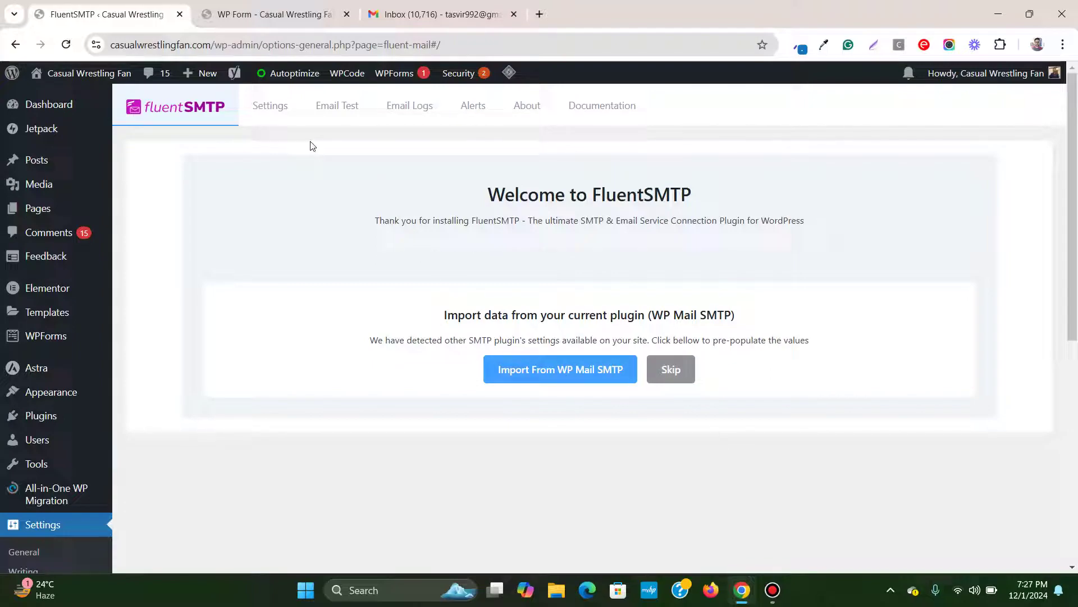
Skip the WP Mail SMTP settings import on FluentSMTP's Settings tab
click(272, 104)
click(671, 369)
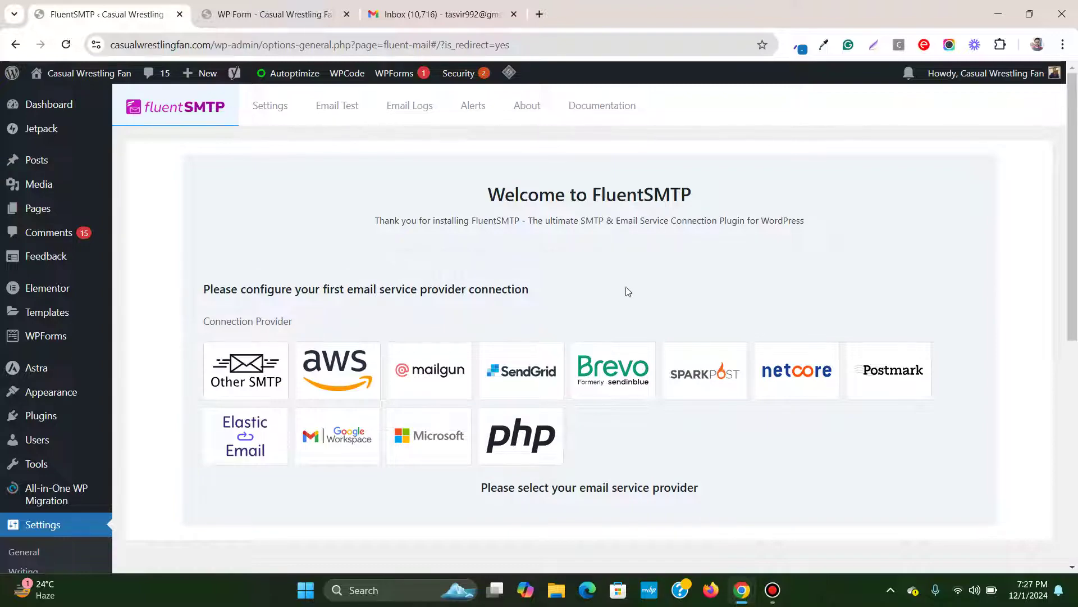
scroll(702, 200, down, 1)
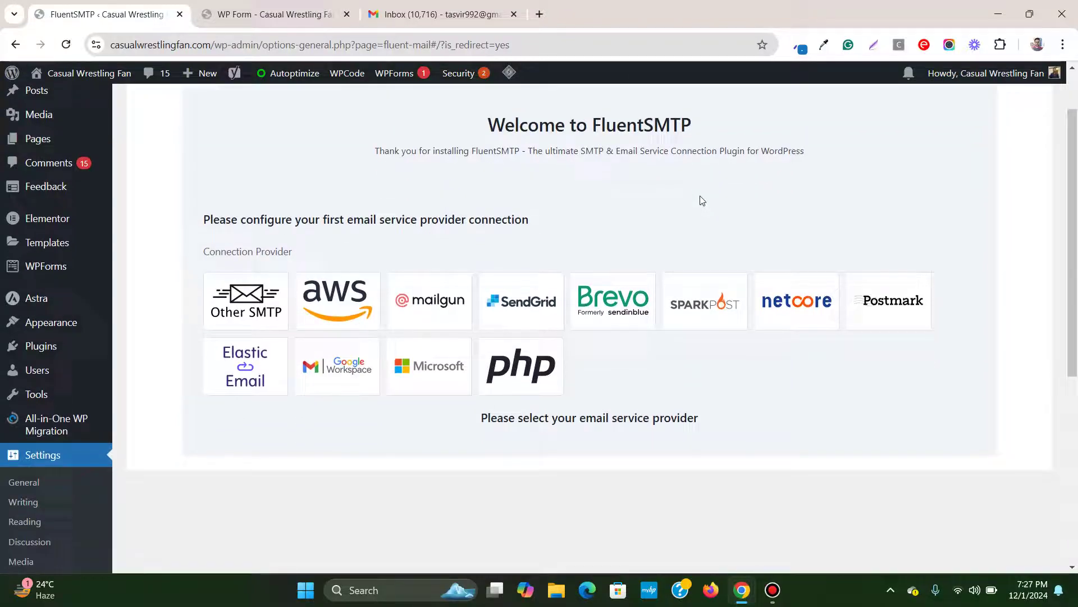
Choose Brevo as the provider and fill From Email with the saved Gmail address
click(607, 317)
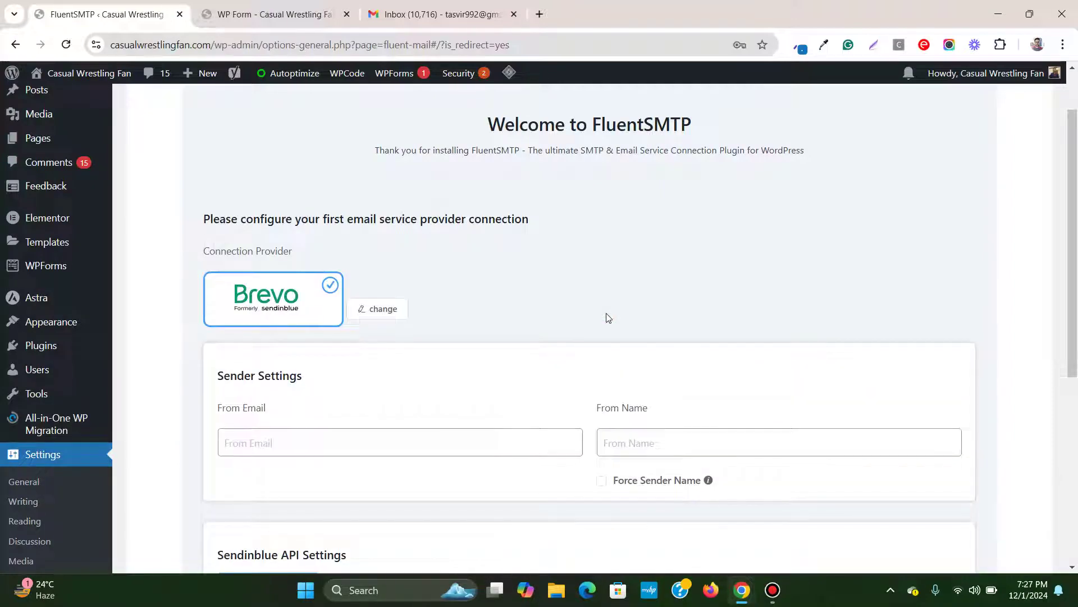
scroll(605, 316, down, 2)
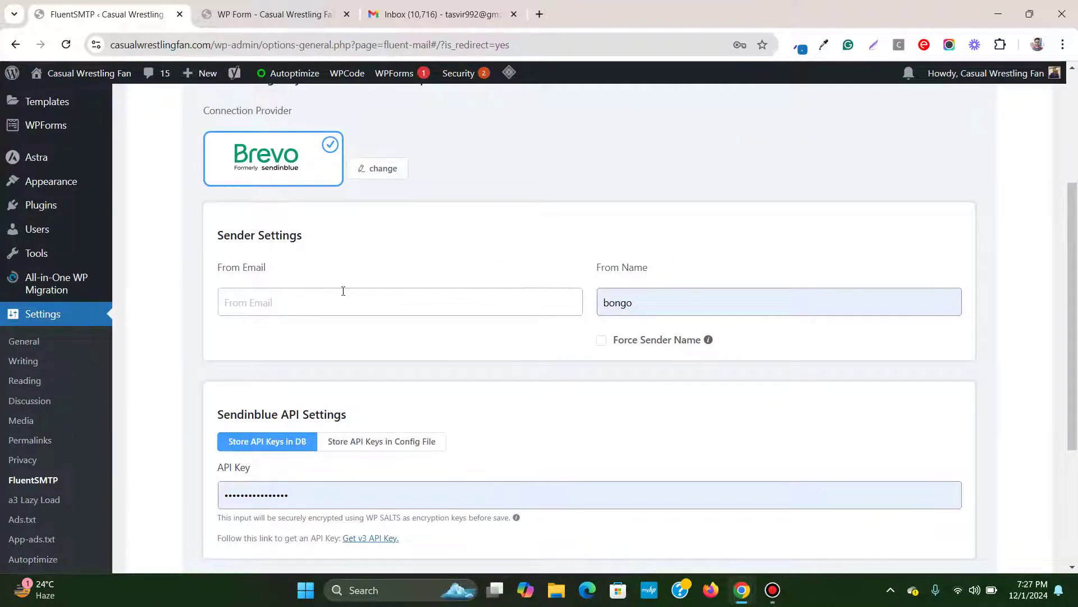
click(357, 295)
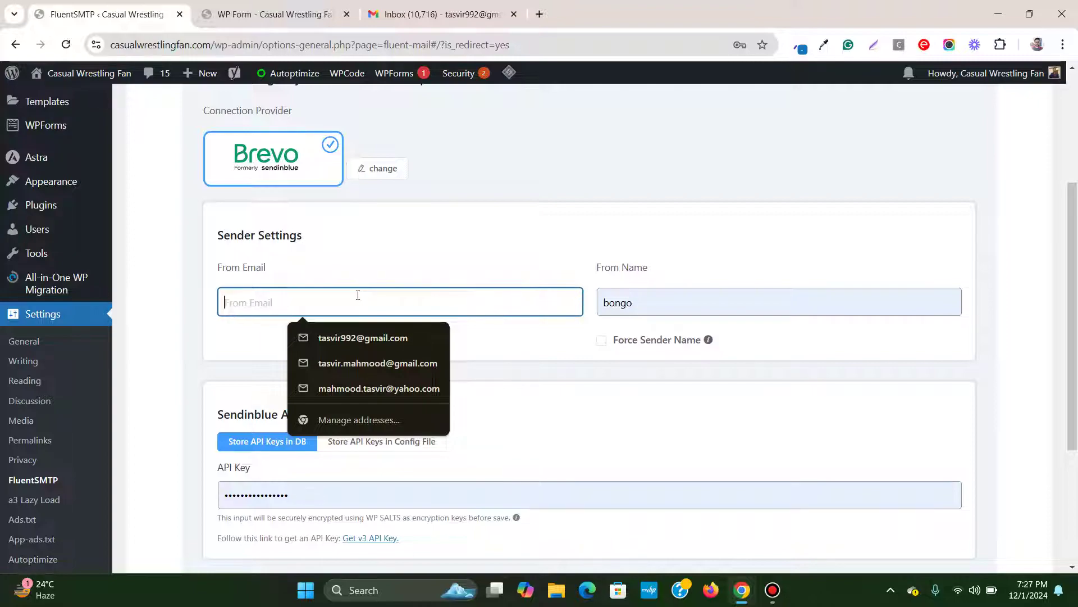
click(345, 339)
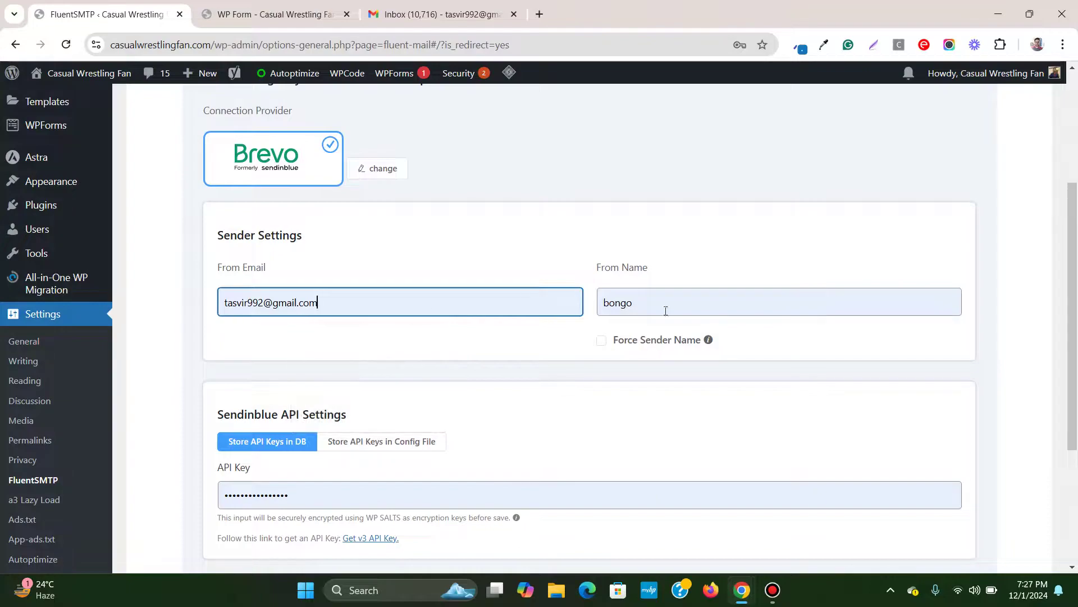
Replace the From Name with 'Website Contact form'
double_click(715, 306)
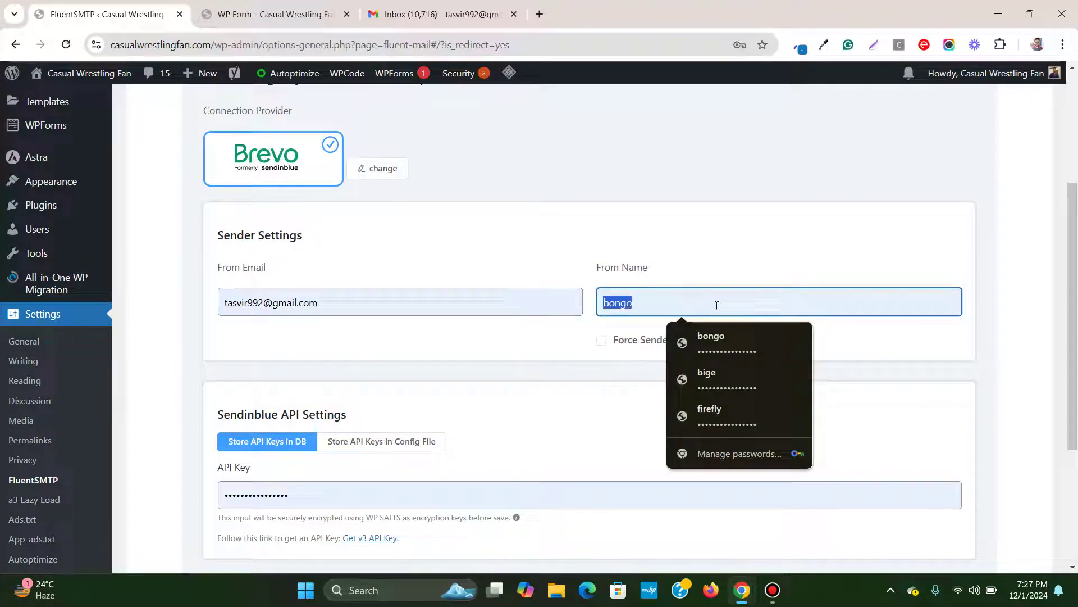
text(Website Contact f)
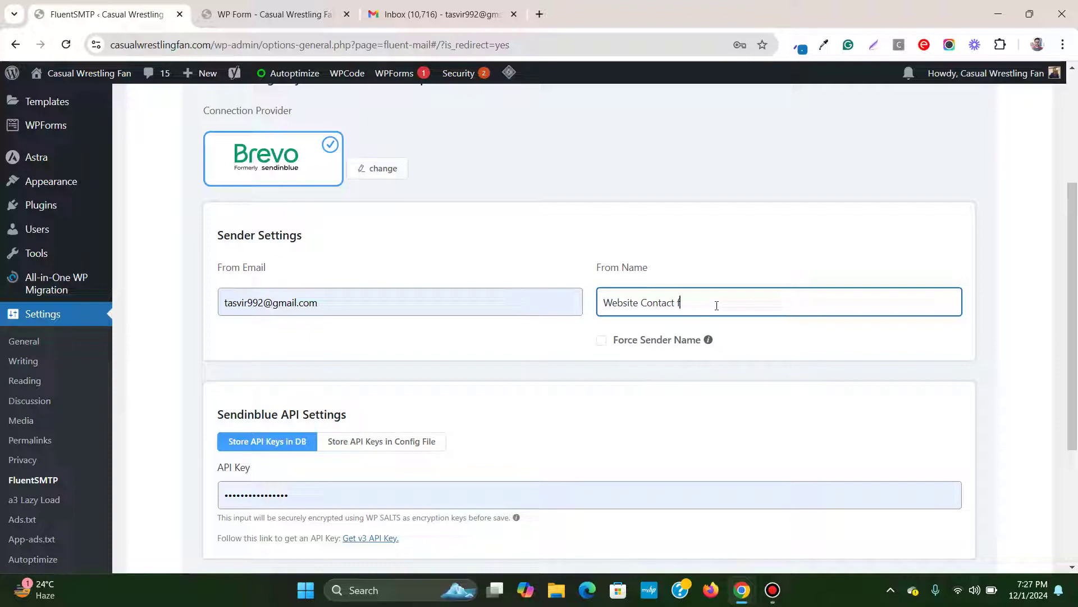
scroll(716, 305, down, 4)
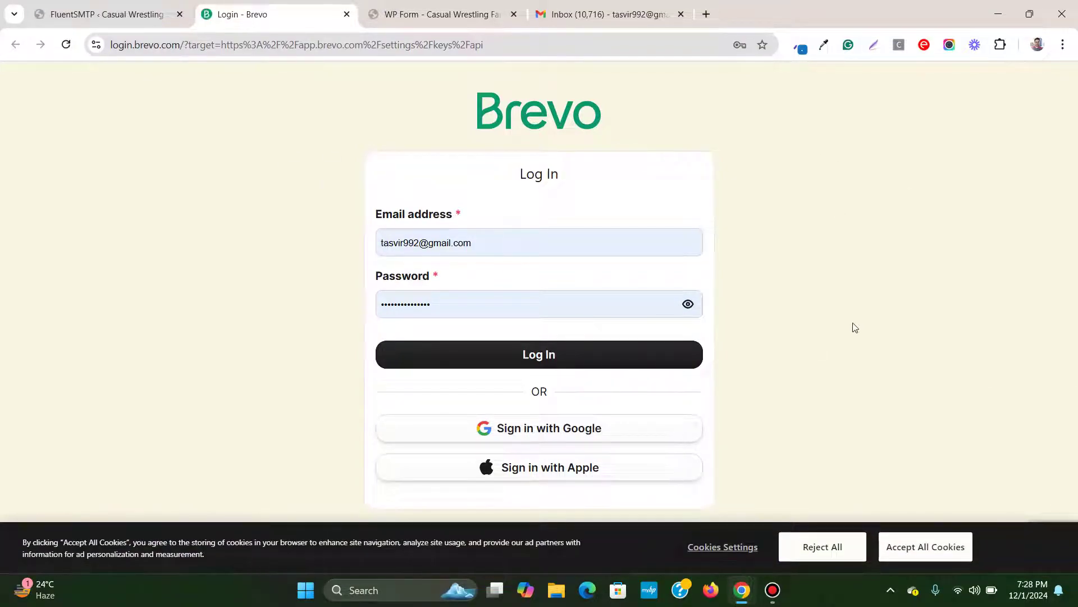
Log in to Brevo, generate an API key named 'Test WP Form' and copy it
click(626, 365)
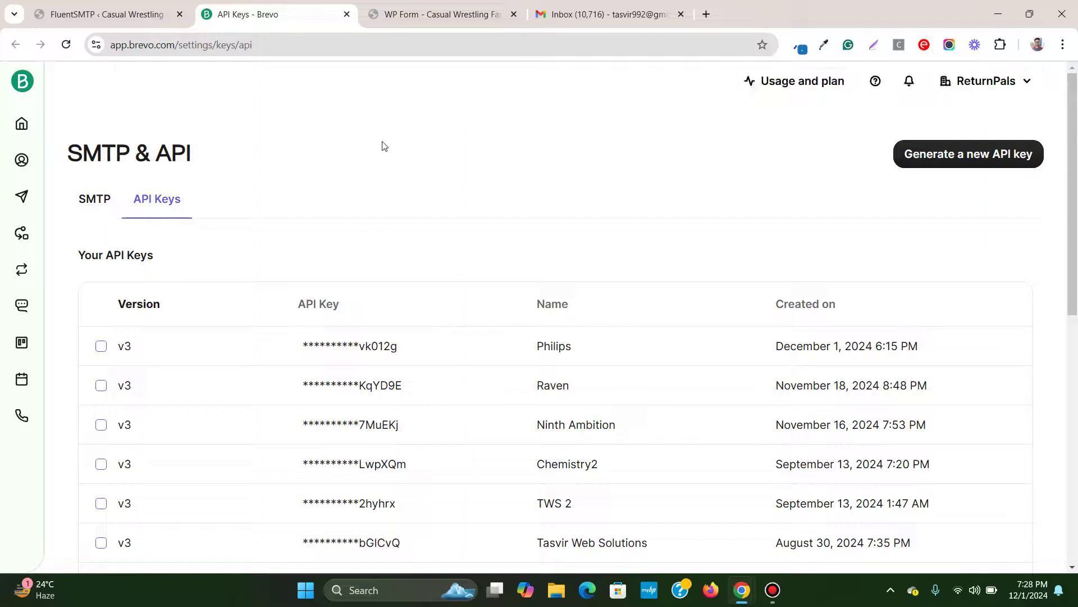
click(967, 164)
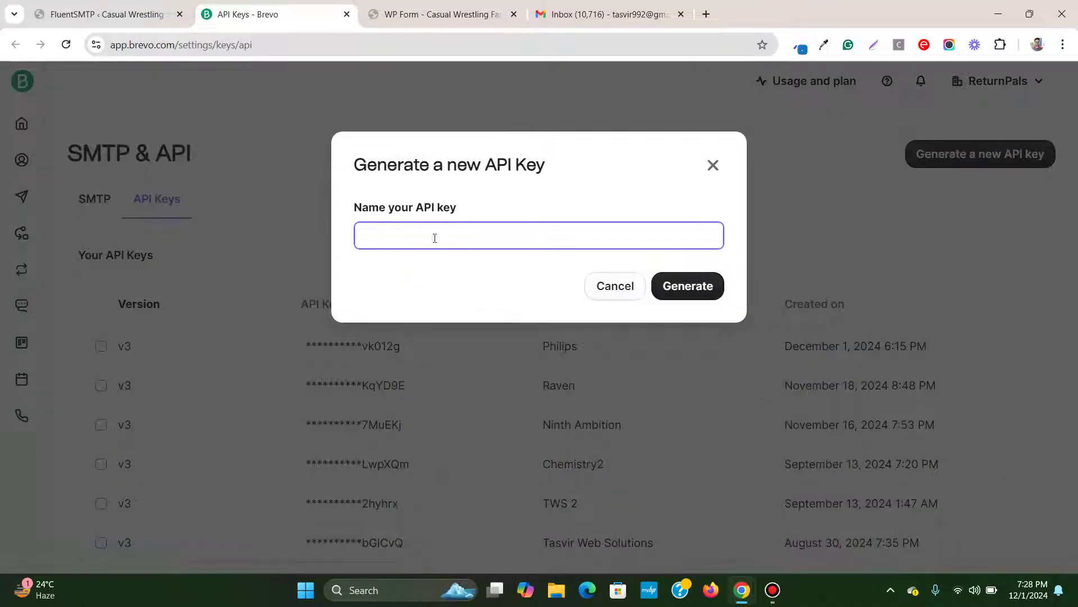
text(Test WP Form)
click(696, 285)
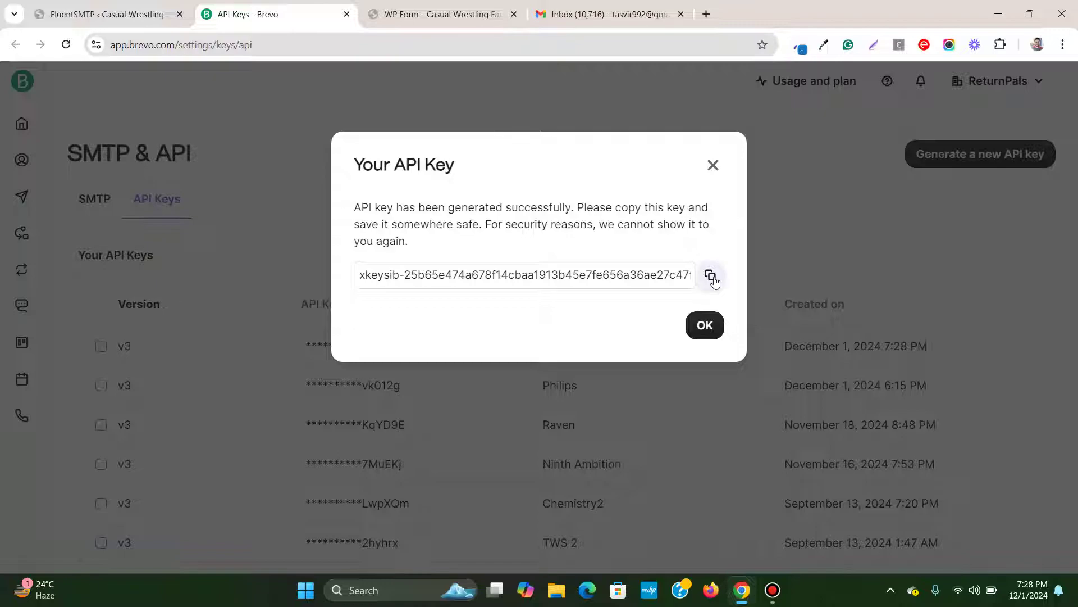
click(710, 276)
Replace FluentSMTP's API Key value with the new Brevo key, pasted as plain text
click(136, 12)
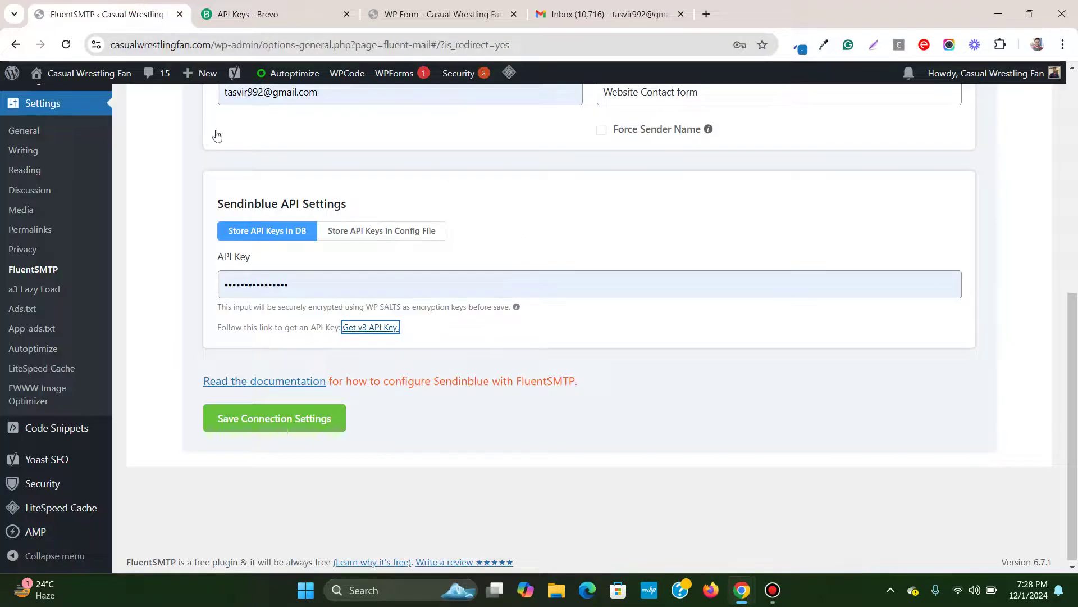
click(365, 287)
double_click(369, 289)
right_click(370, 289)
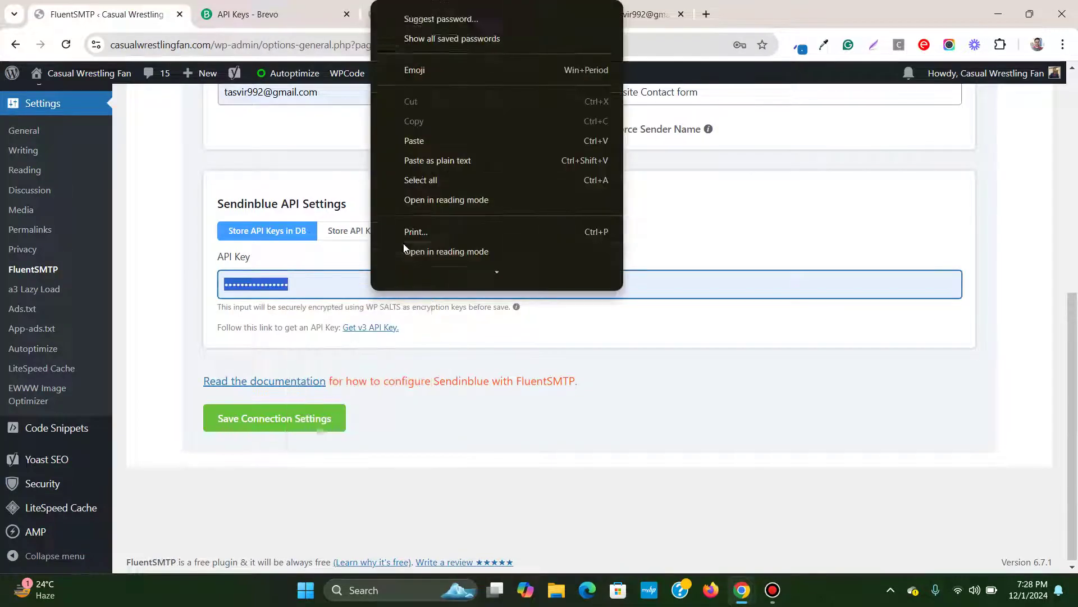
click(422, 169)
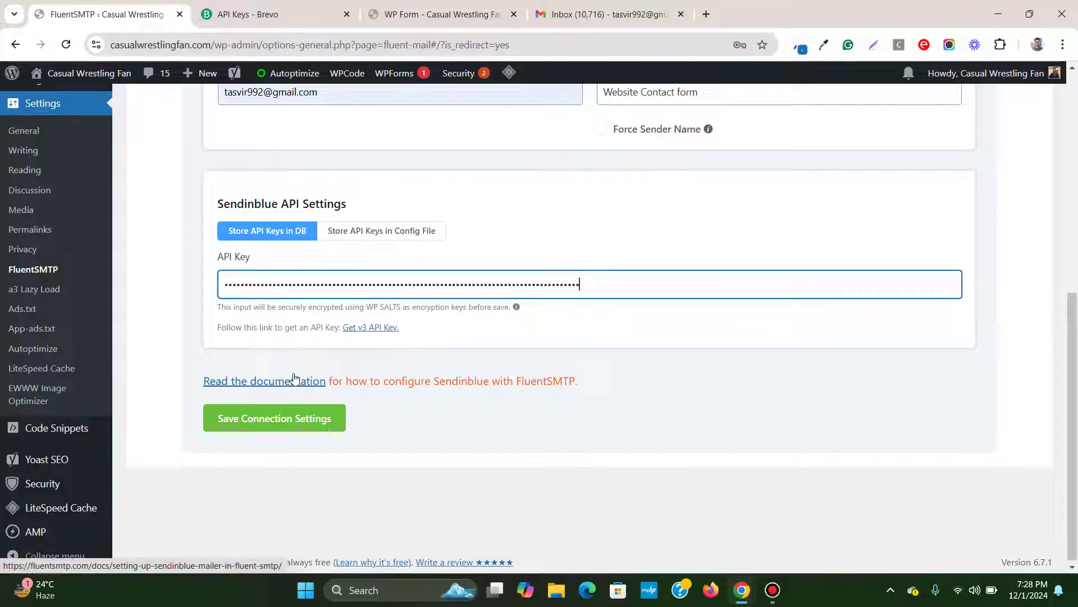
Save the Sendinblue connection settings and return to the WP Form page
click(313, 426)
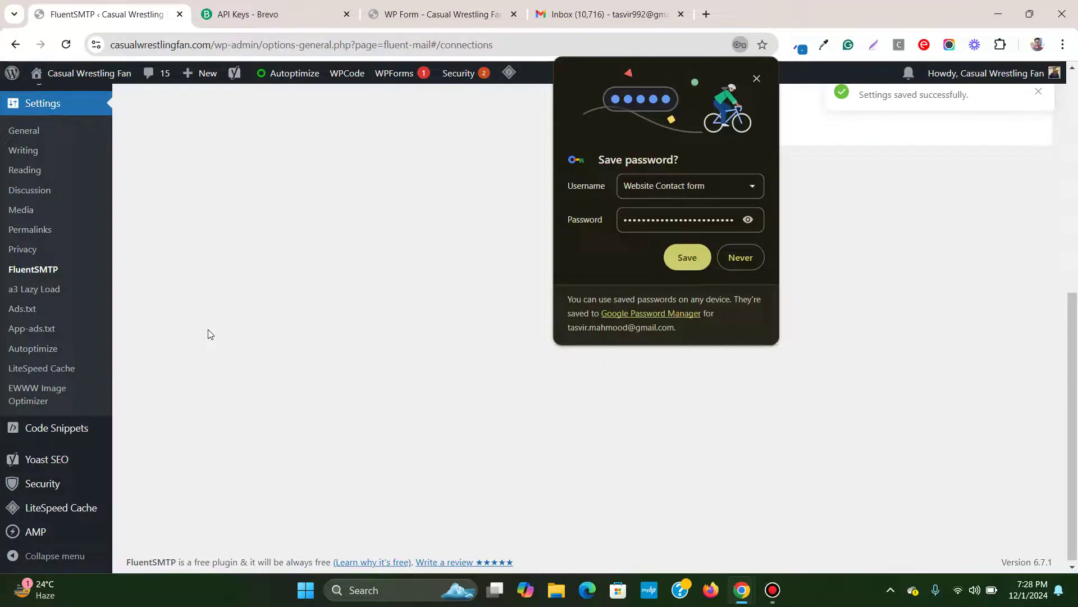
click(757, 78)
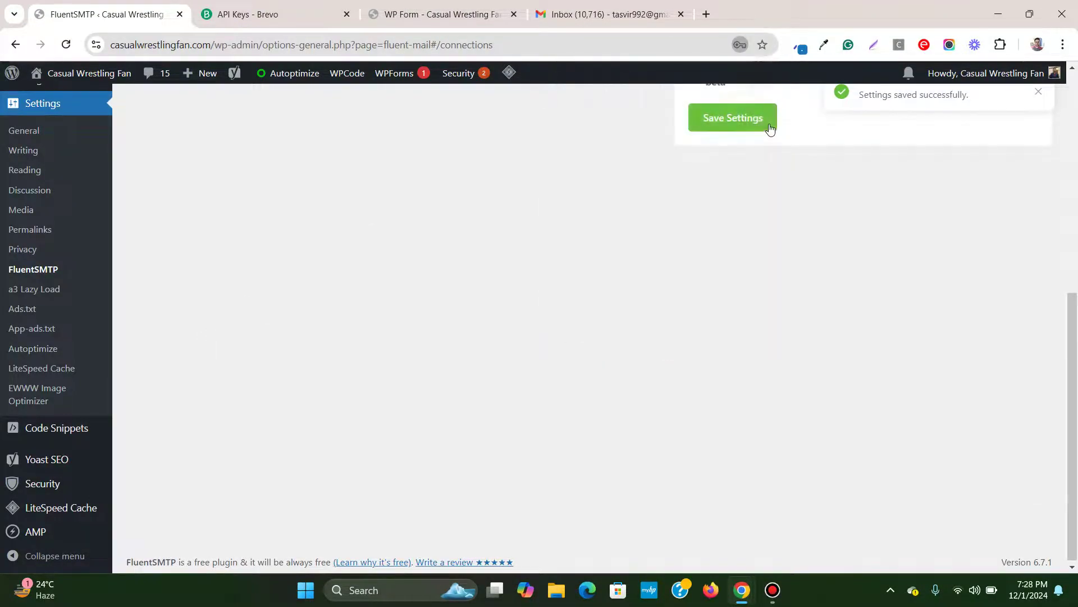
scroll(784, 126, up, 3)
scroll(783, 125, up, 4)
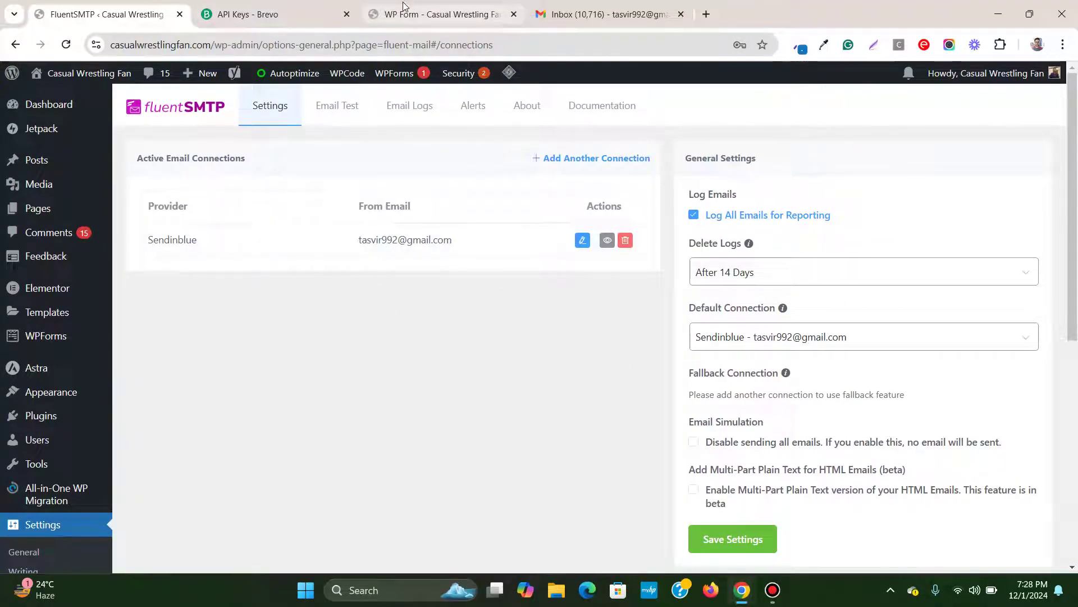
click(377, 16)
scroll(125, 223, up, 4)
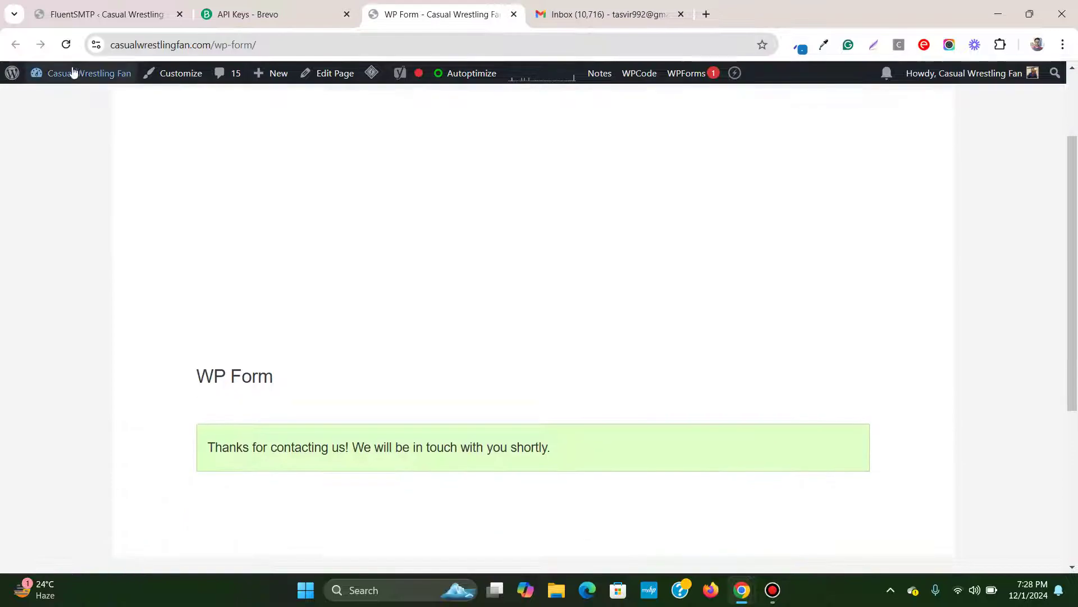
Reload the form page and autofill name and email from saved details
click(66, 45)
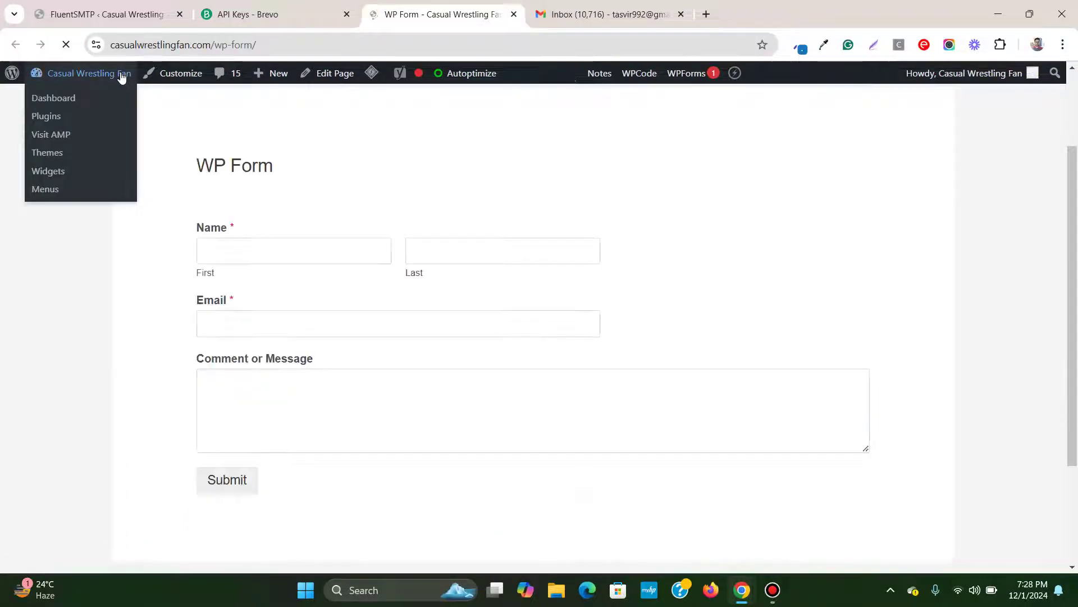
click(577, 16)
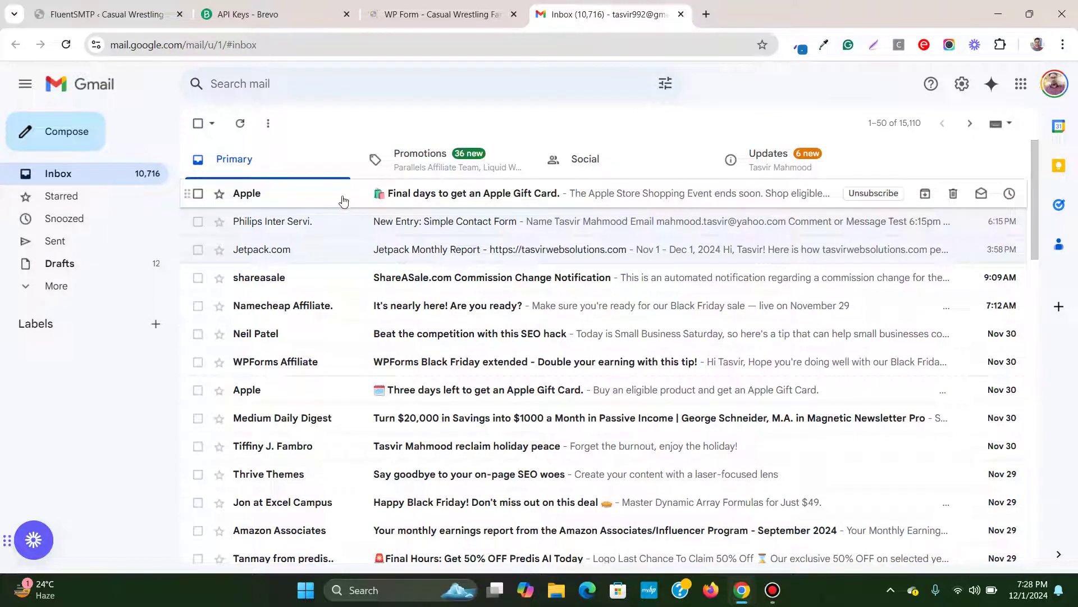
click(433, 5)
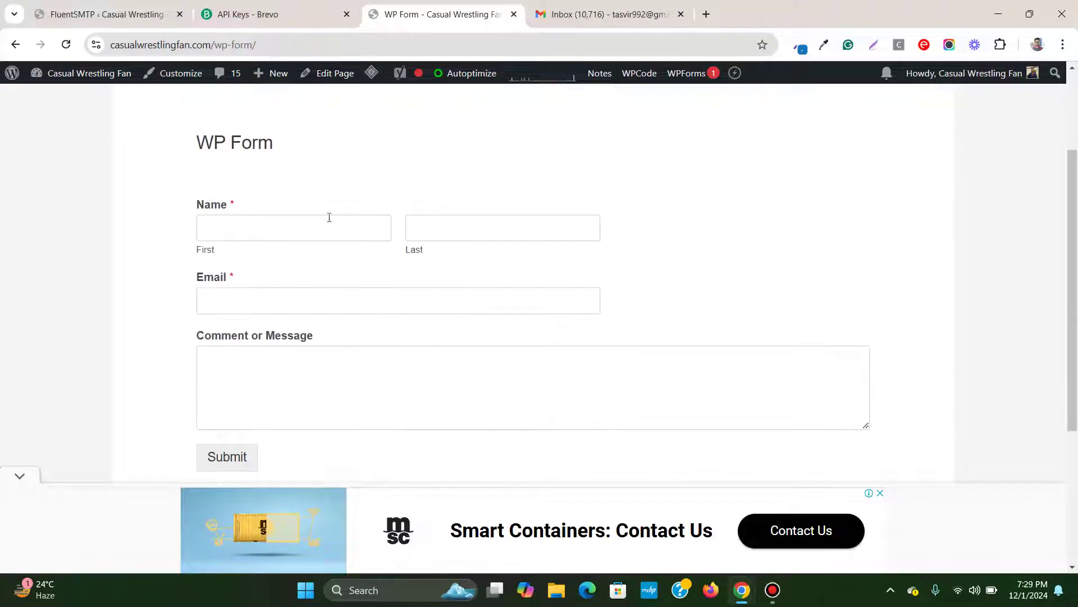
scroll(329, 222, down, 1)
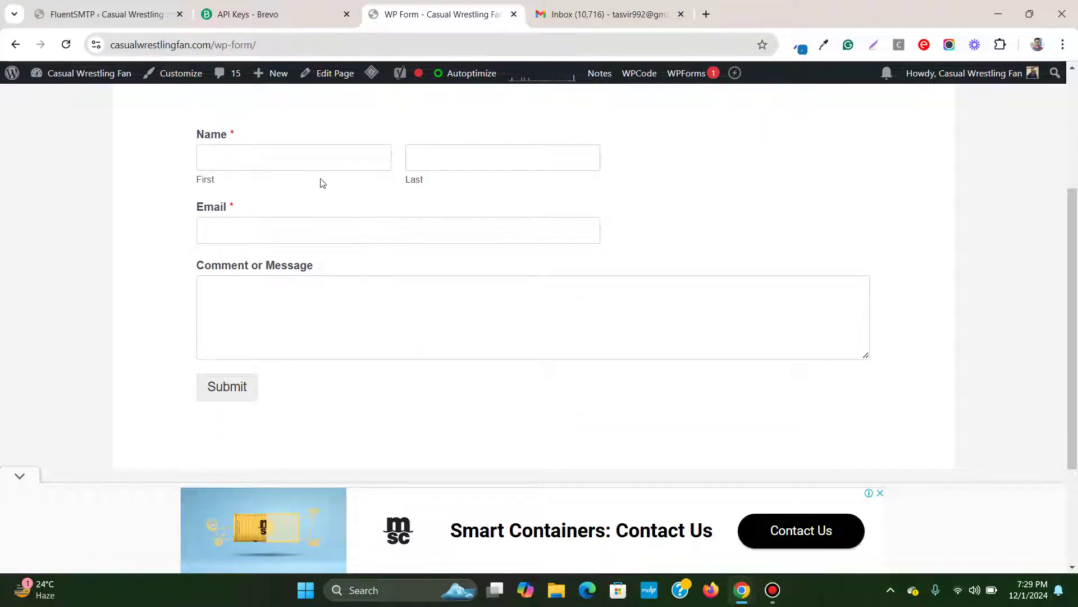
click(320, 159)
click(326, 198)
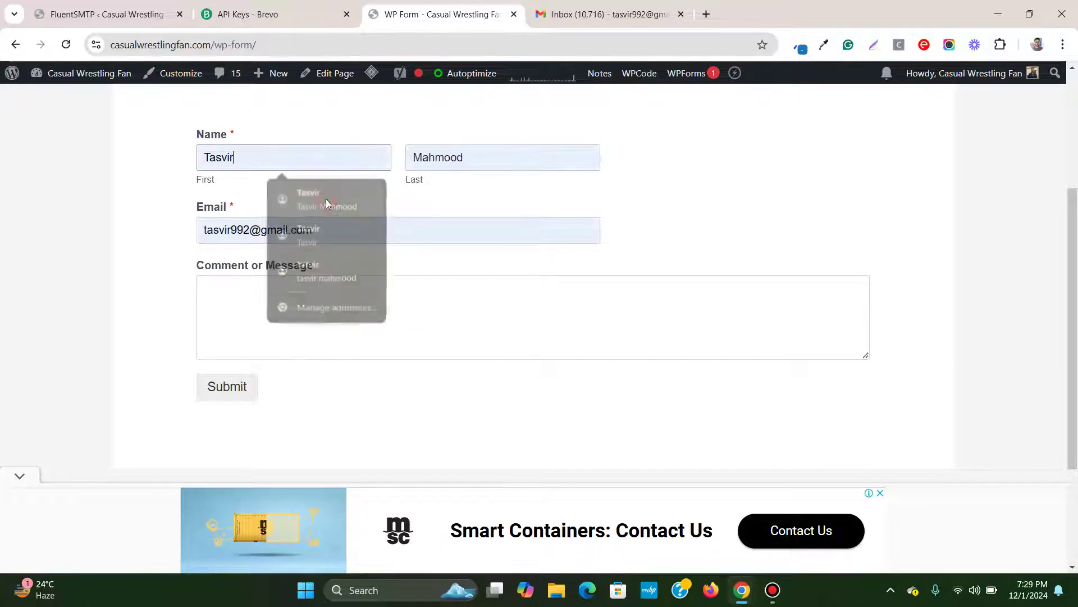
click(382, 225)
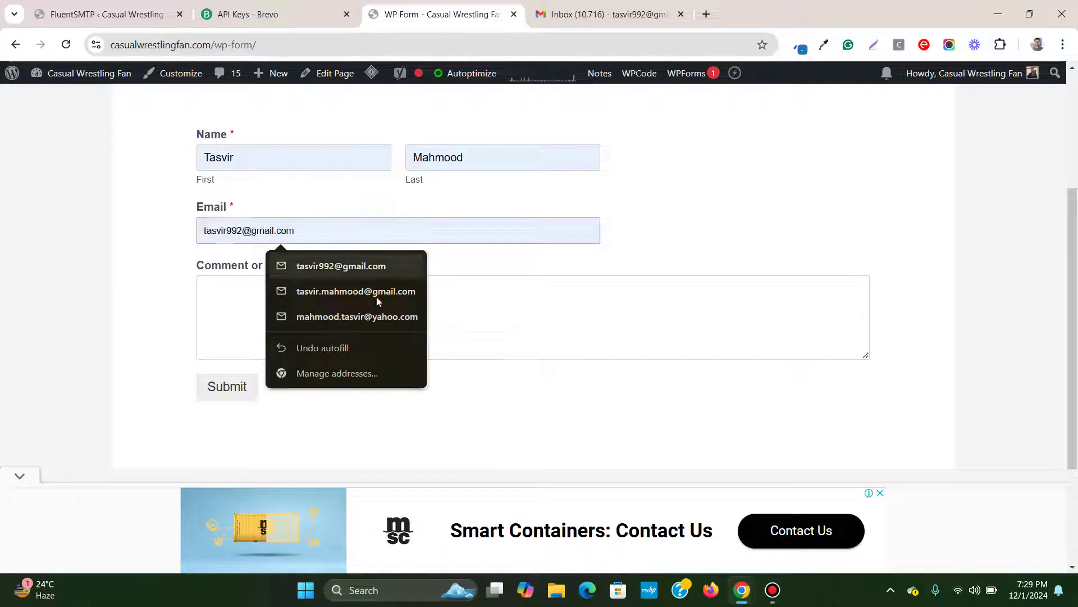
click(368, 315)
Enter a 7:29 message in Comment or Message and submit the entry
click(279, 311)
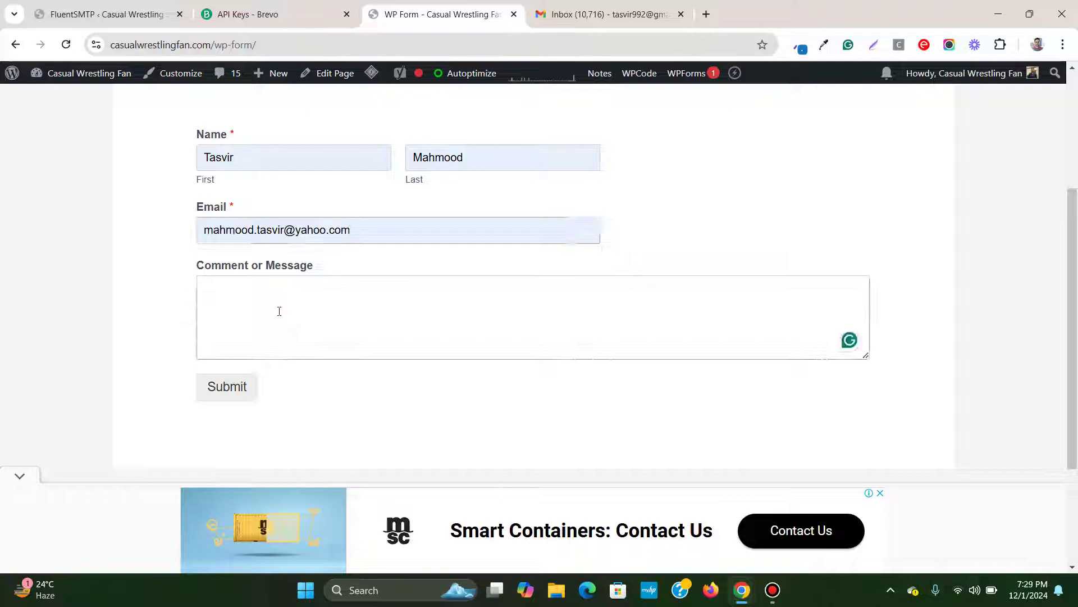
text(7)
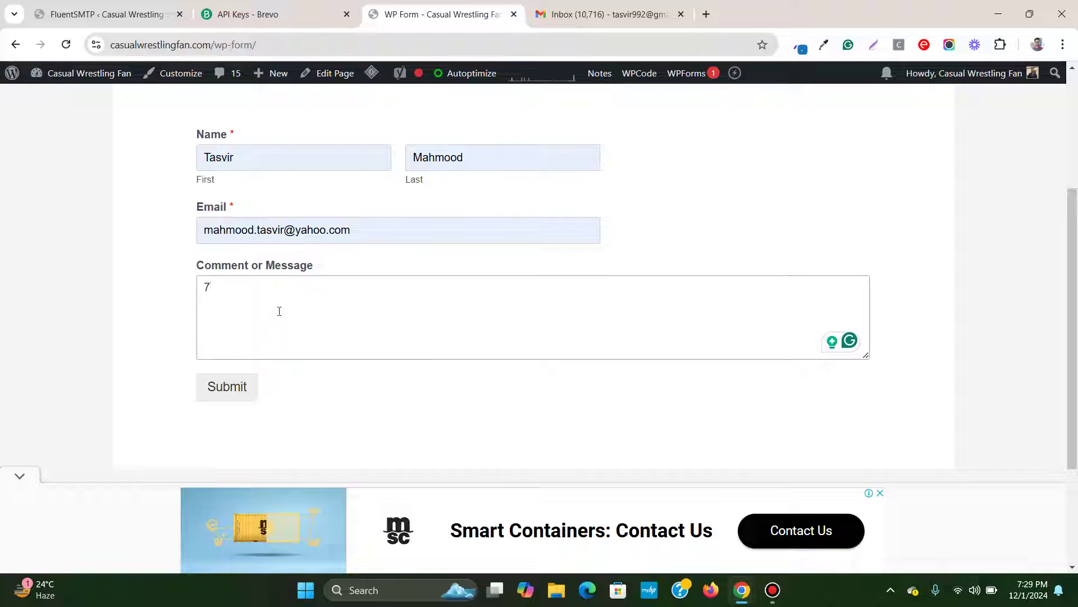
text(:29)
click(243, 380)
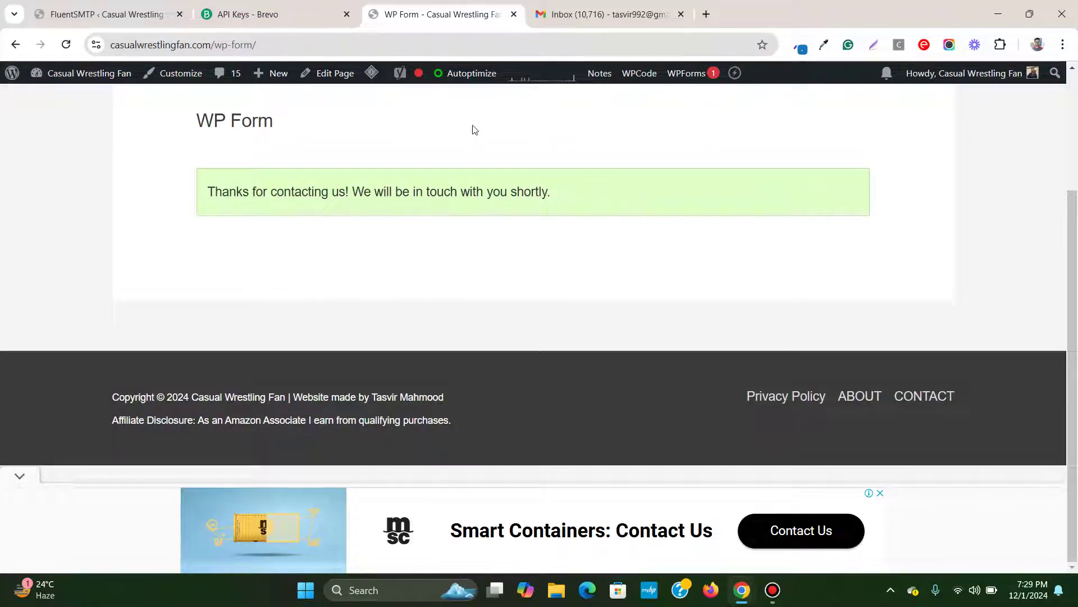
scroll(219, 258, up, 1)
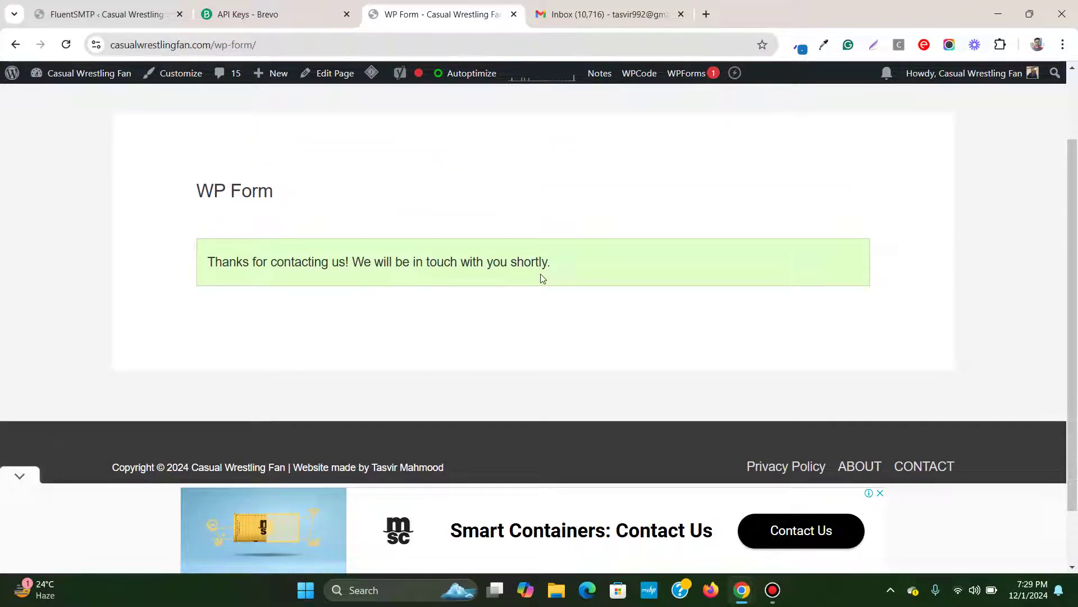
Open the 7:29 'New Entry: Simple Contact Form' email in Gmail, review the submitted fields, and return to the inbox
click(589, 14)
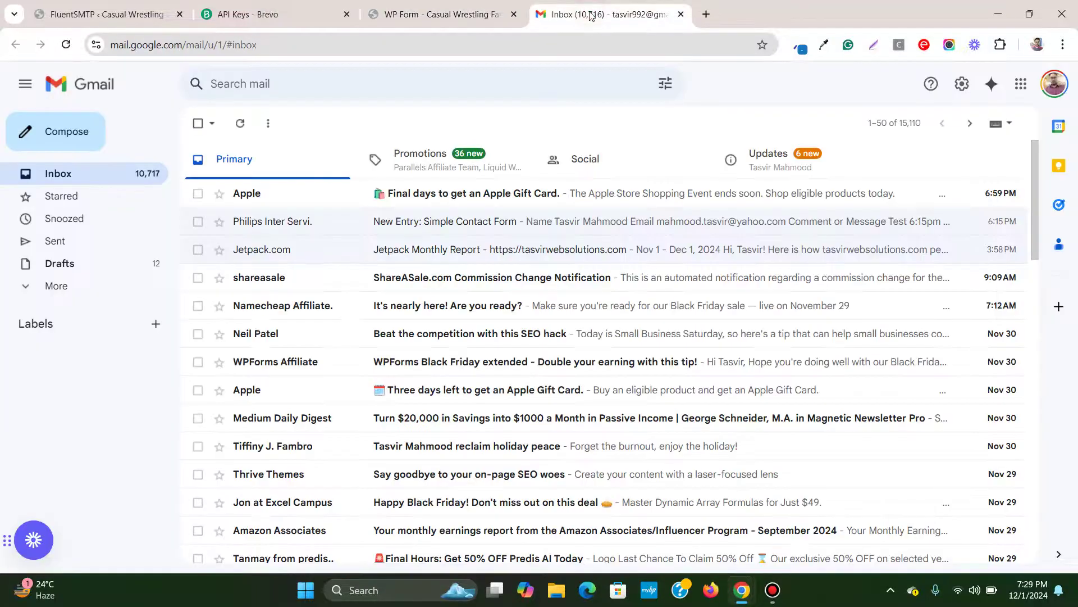
click(293, 204)
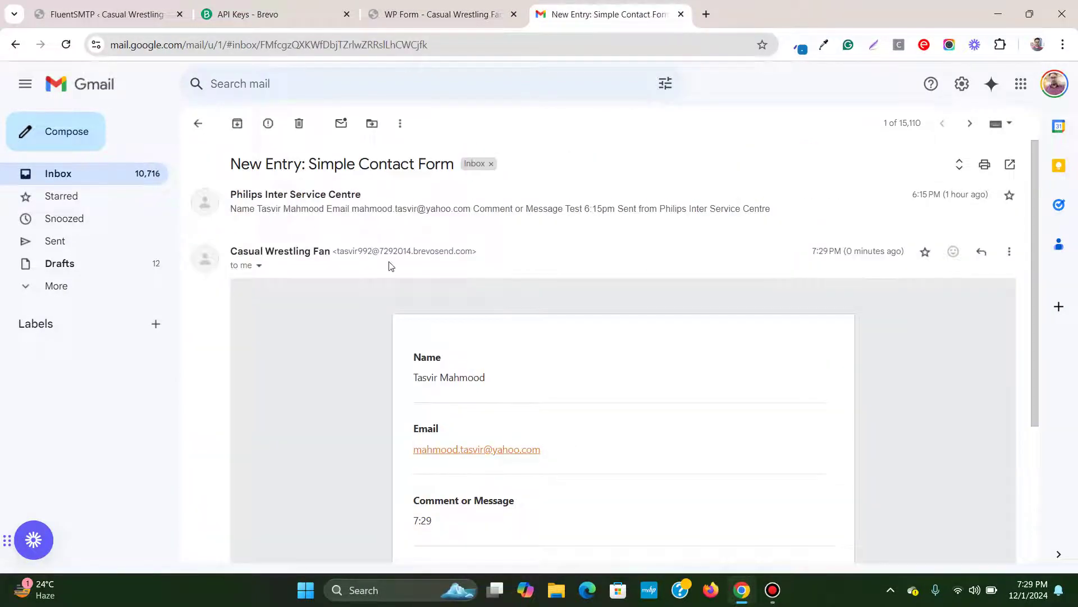
scroll(405, 276, down, 1)
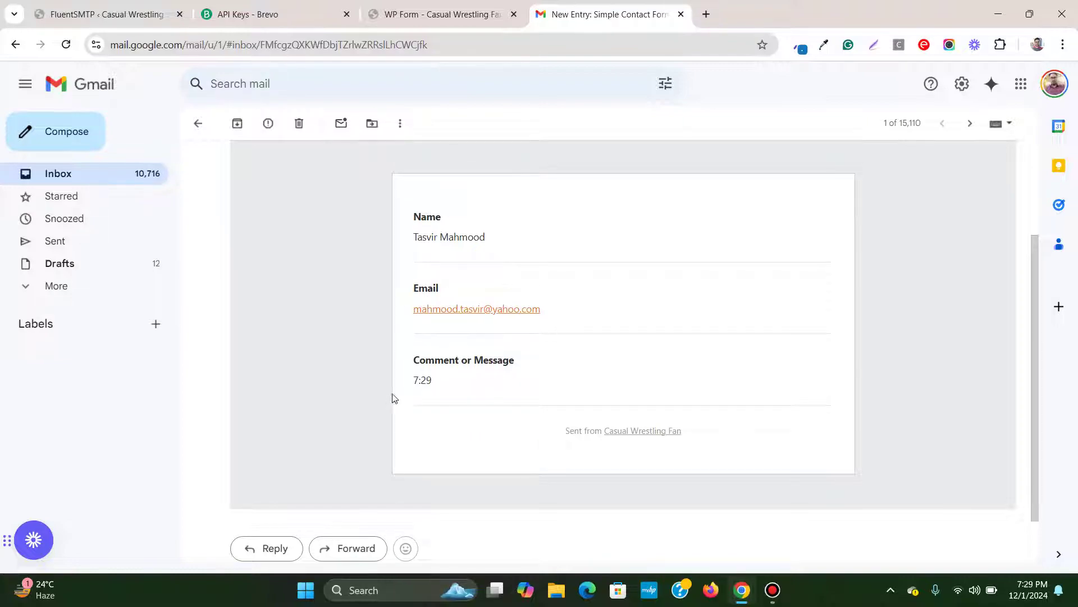
triple_click(404, 378)
click(438, 380)
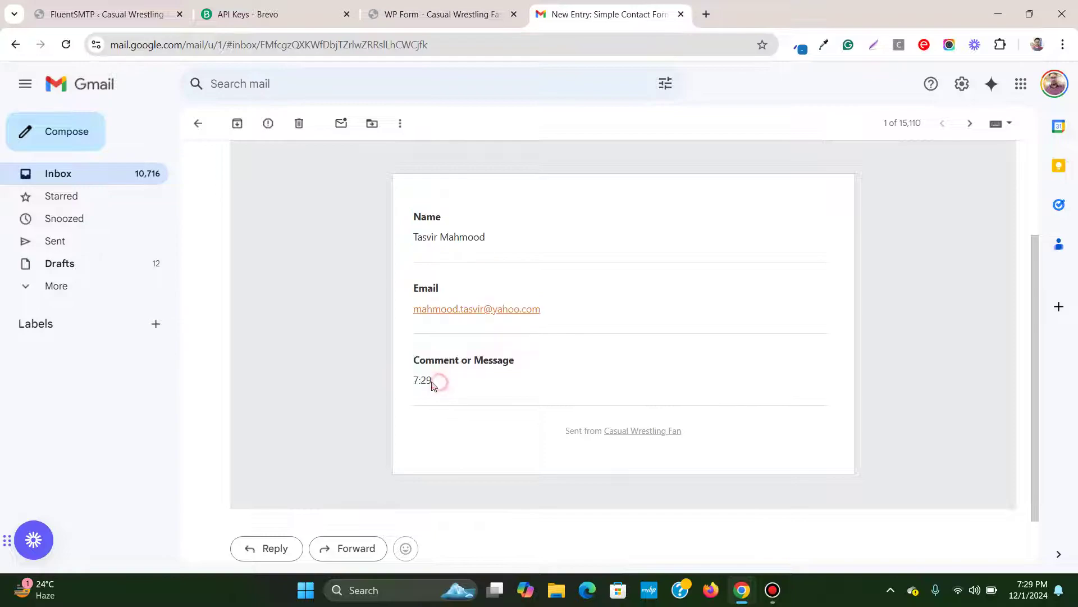
click(118, 176)
Move from the Brevo API keys page and the WP Form page back to FluentSMTP's Settings page
click(334, 6)
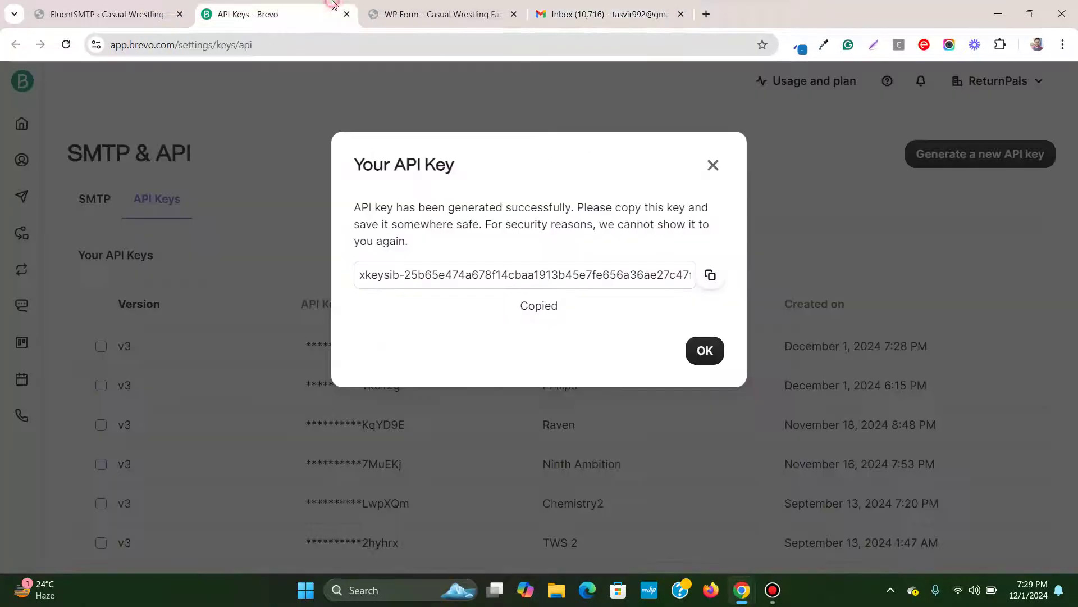
click(394, 5)
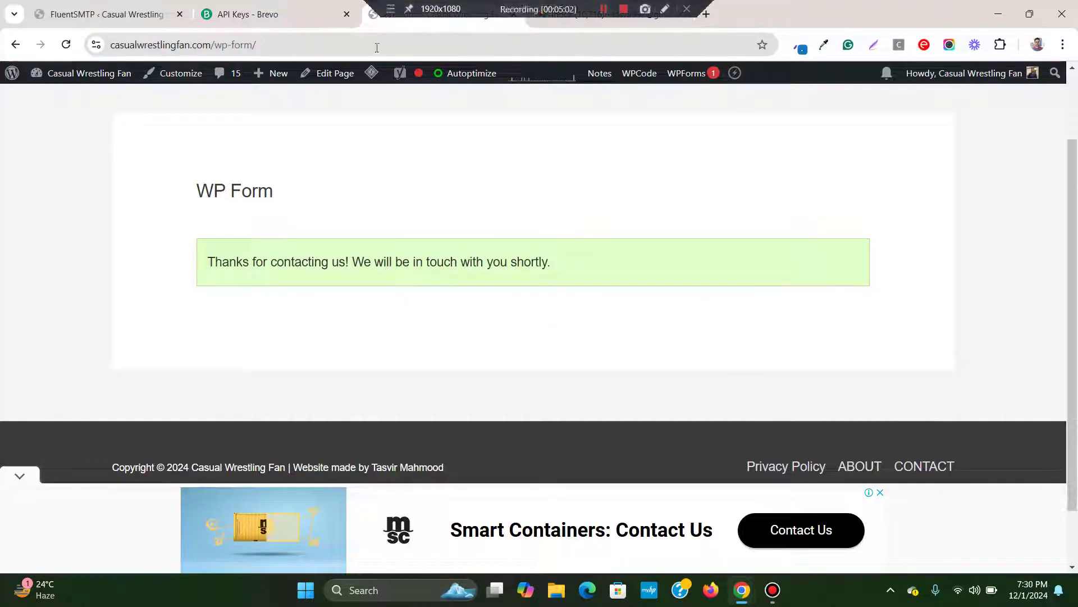
scroll(327, 140, up, 2)
click(92, 16)
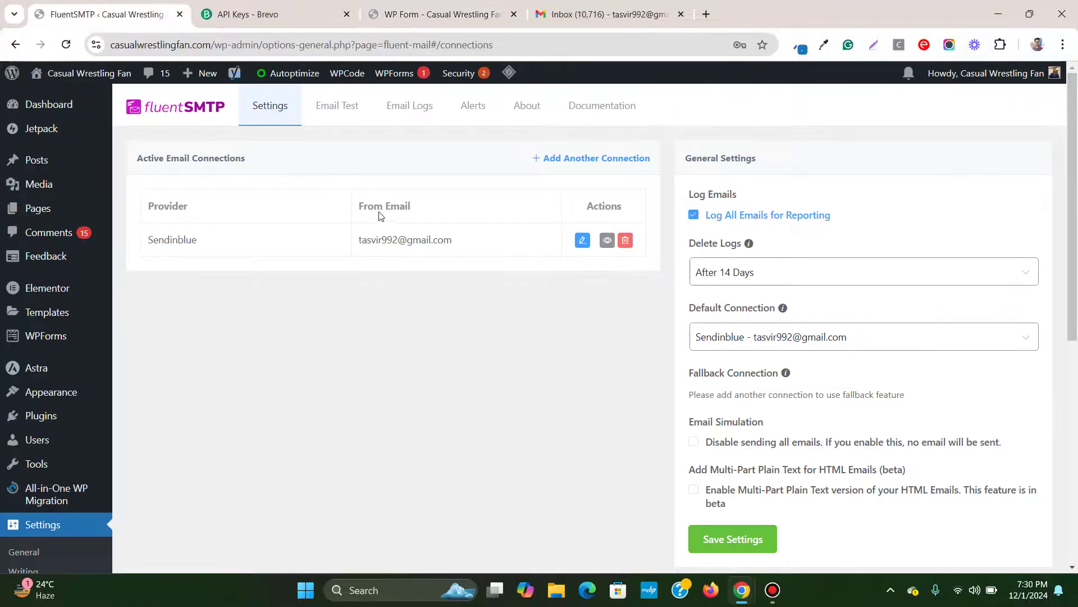